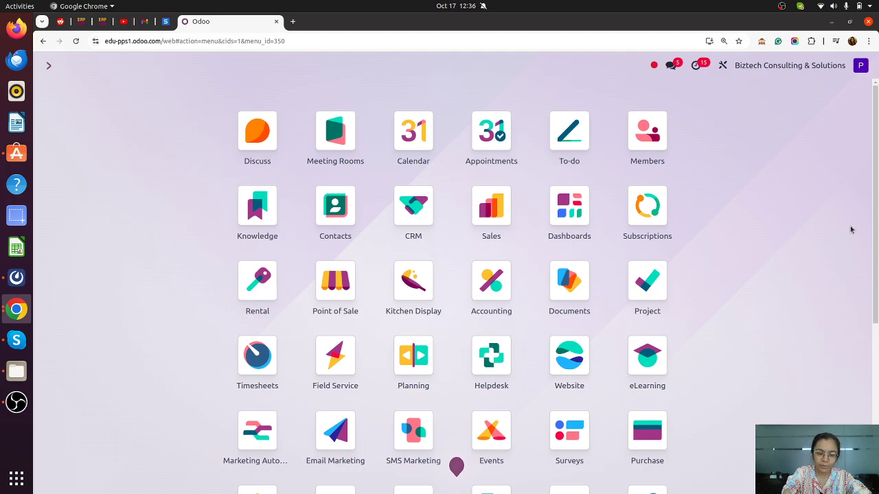
- Find and open the Inventory app and go to its physical inventory adjustments list
type("inve")
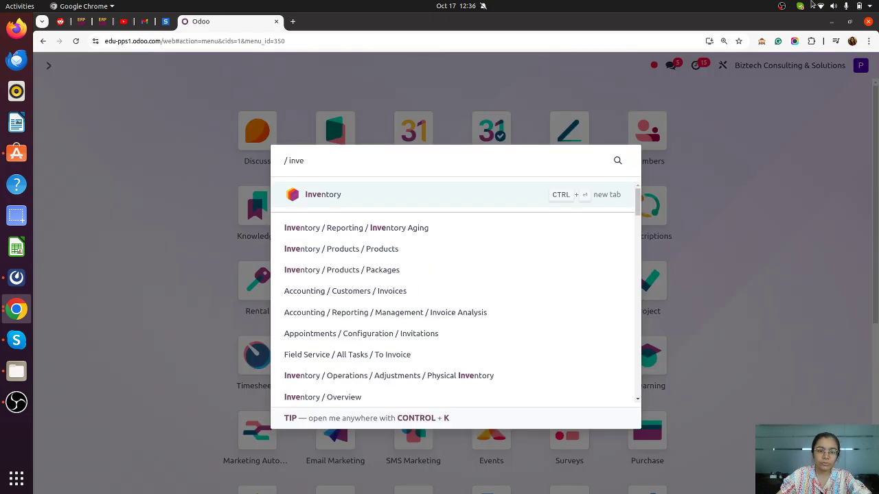
left_click(332, 197)
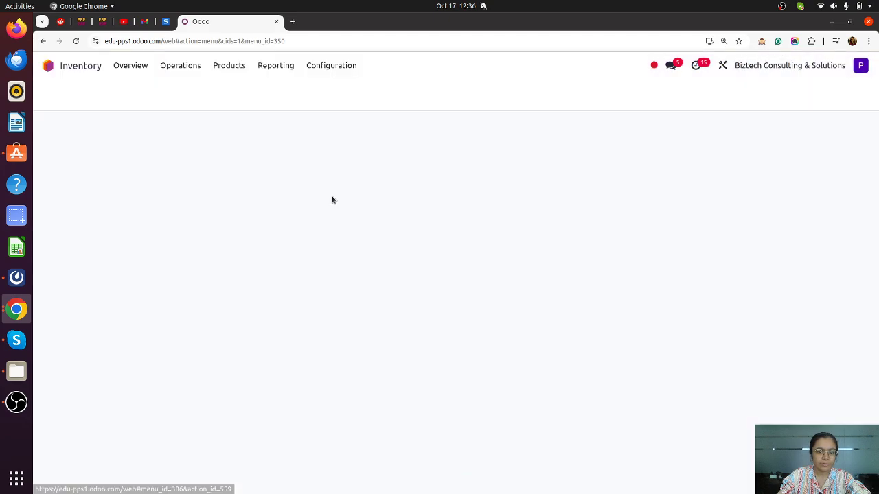
left_click(180, 65)
left_click(226, 219)
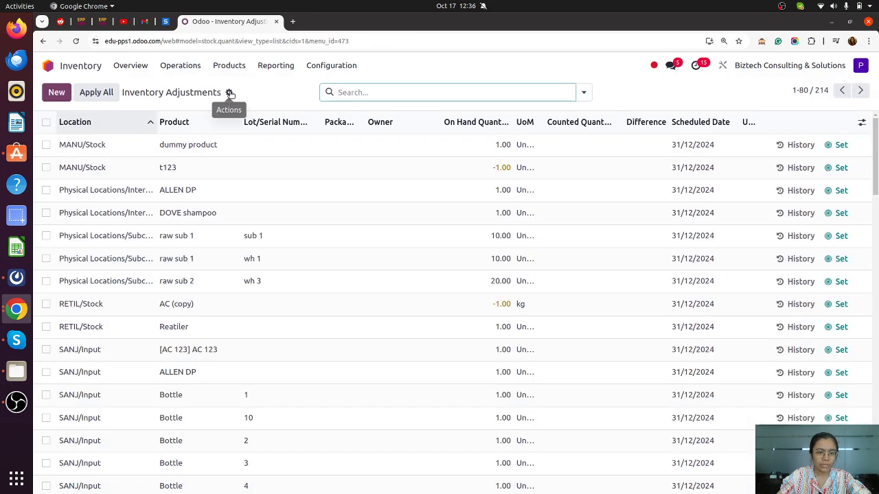
- Download the import template for inventory adjustments and open the stock_quant (6).xlsx file in LibreOffice Calc
left_click(229, 92)
left_click(263, 117)
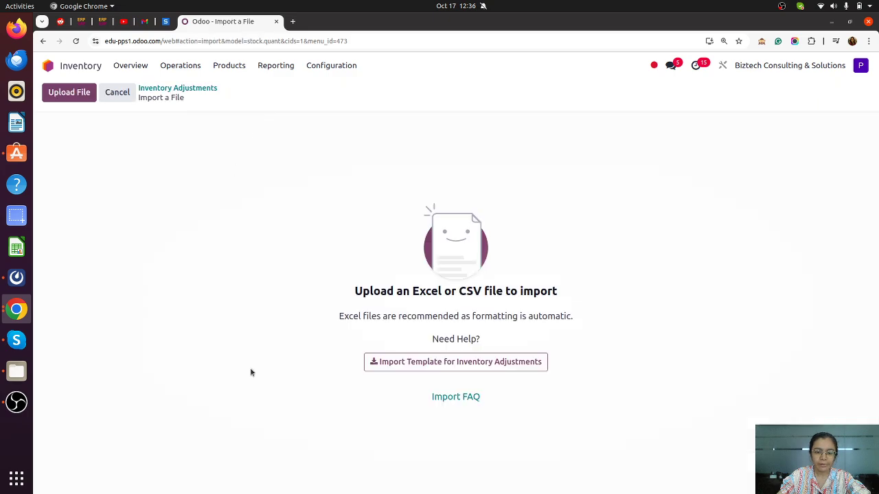
left_click(434, 368)
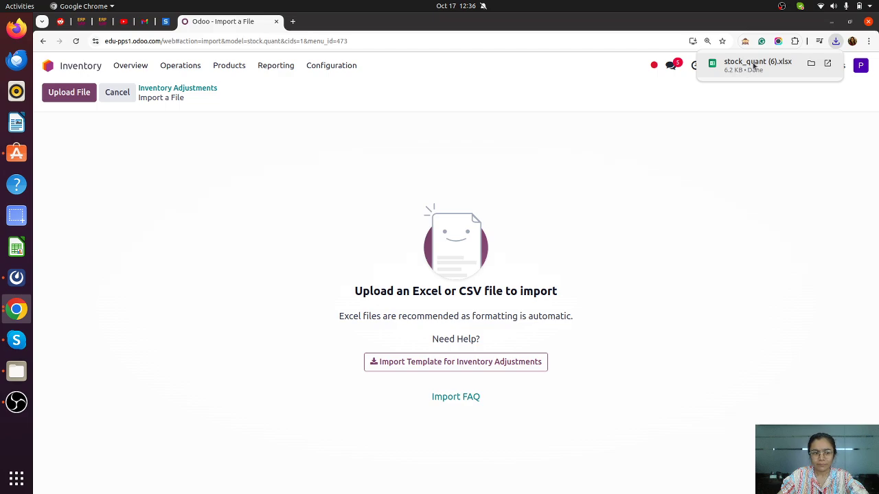
left_click(755, 64)
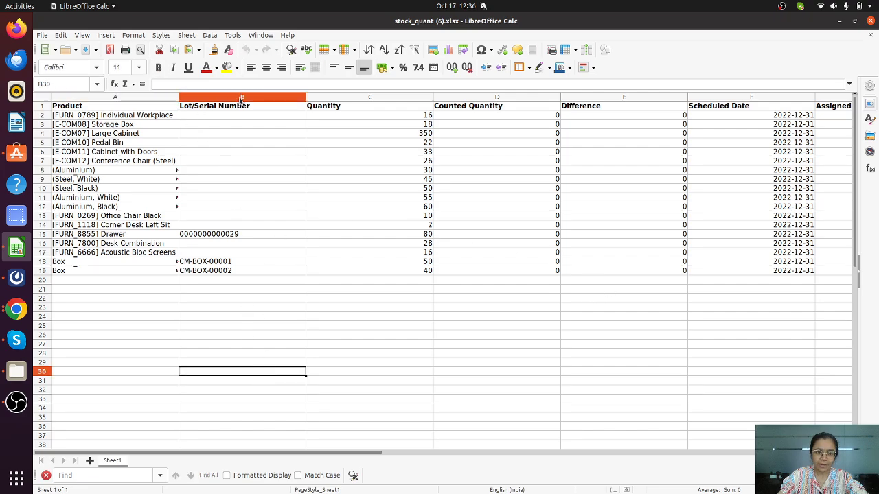
- Delete the Lot/Serial Number, Quantity, Difference, Scheduled Date and Assigned To columns from the template sheet
left_click(241, 100)
left_click_drag(264, 103, 343, 105)
right_click(345, 104)
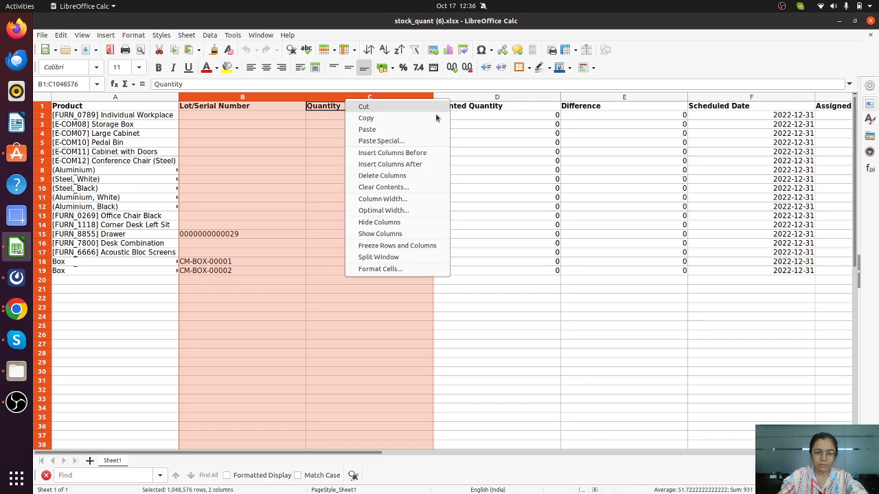
left_click(381, 176)
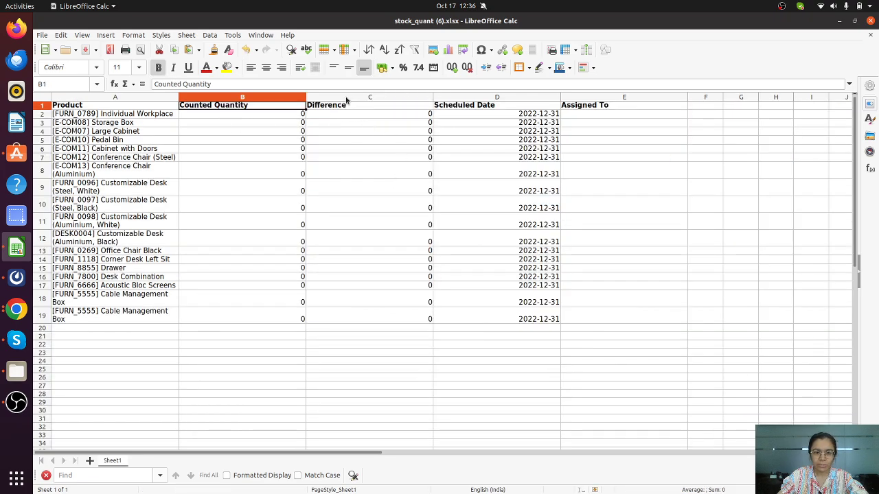
left_click_drag(346, 97, 503, 98)
left_click_drag(588, 99, 597, 98)
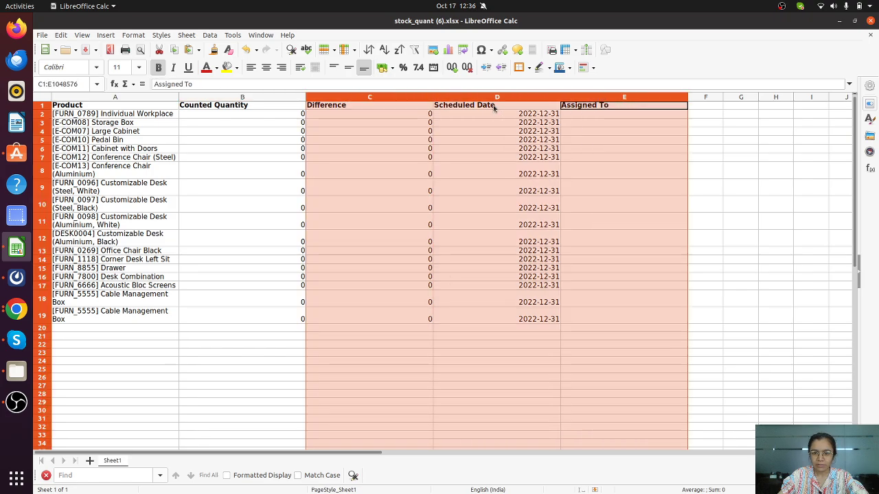
right_click(466, 97)
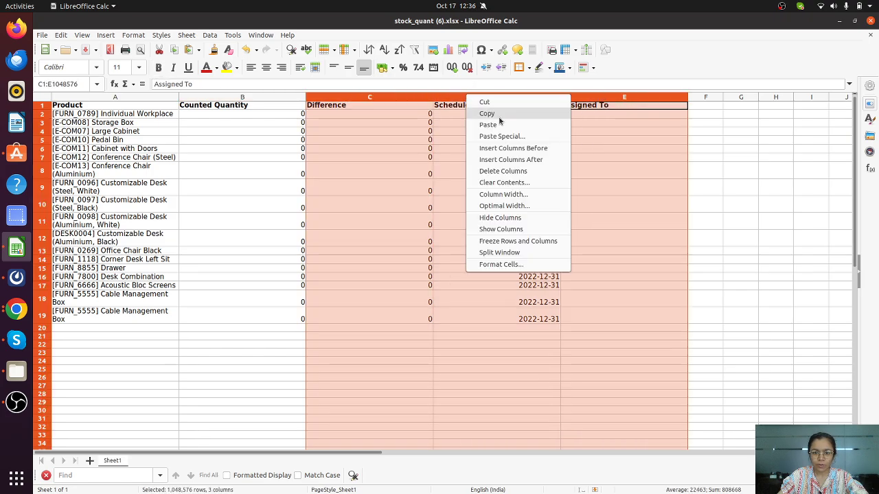
left_click(499, 176)
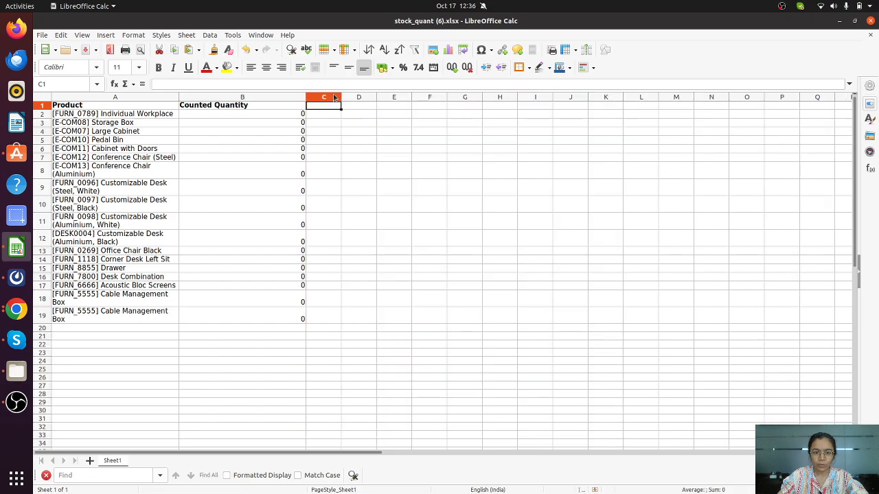
- Add a "Location" column header in cell C1, beside Counted Quantity
type("Loc")
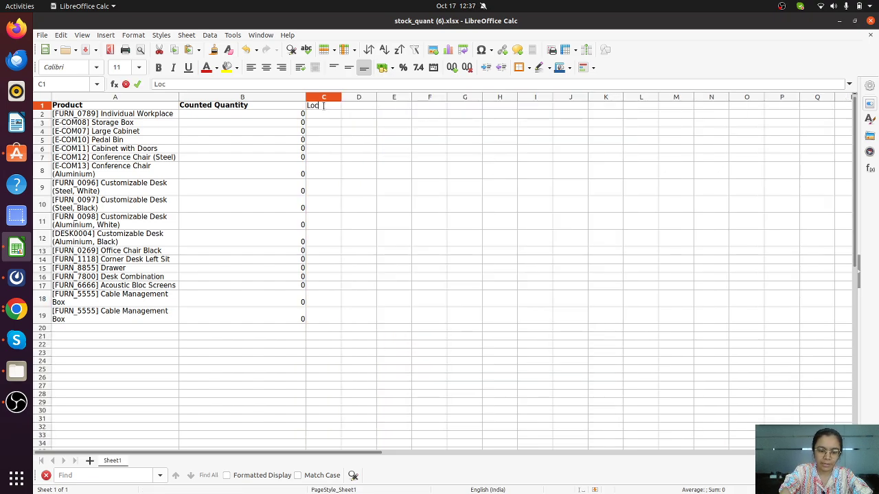
type("at")
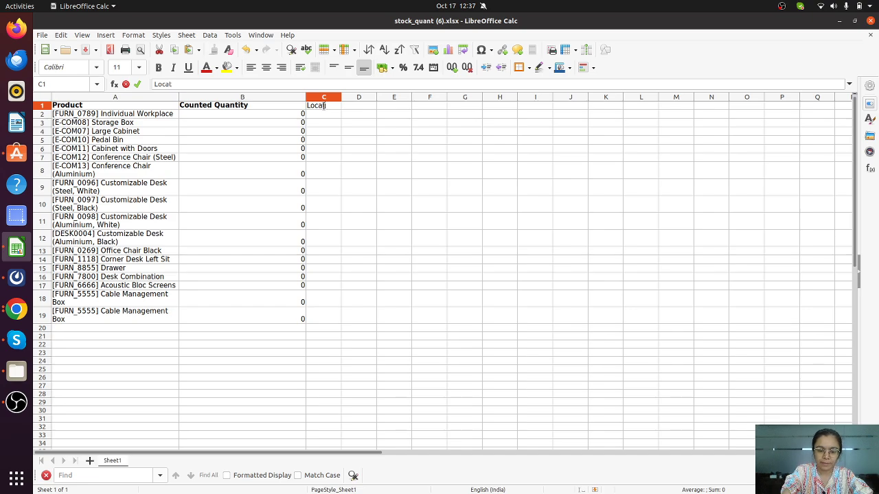
type("ion")
left_click(450, 233)
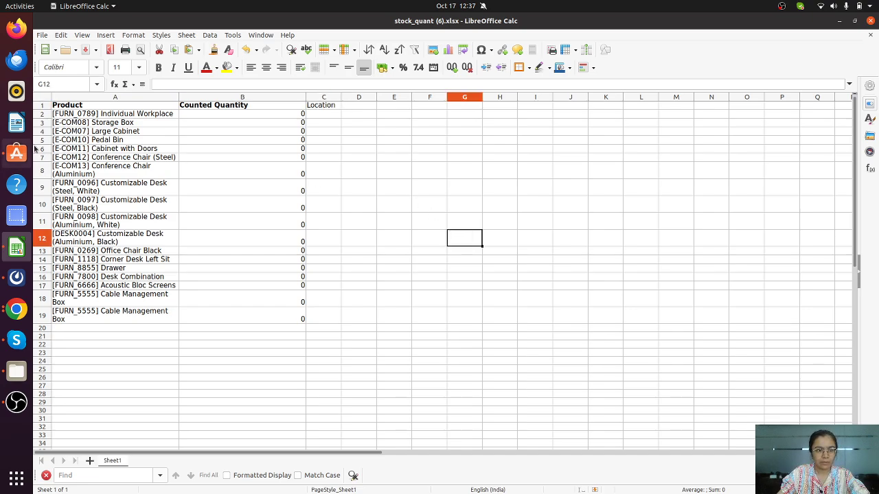
- Clear all the sample product rows beneath the header row of the template sheet
left_click_drag(82, 113, 353, 332)
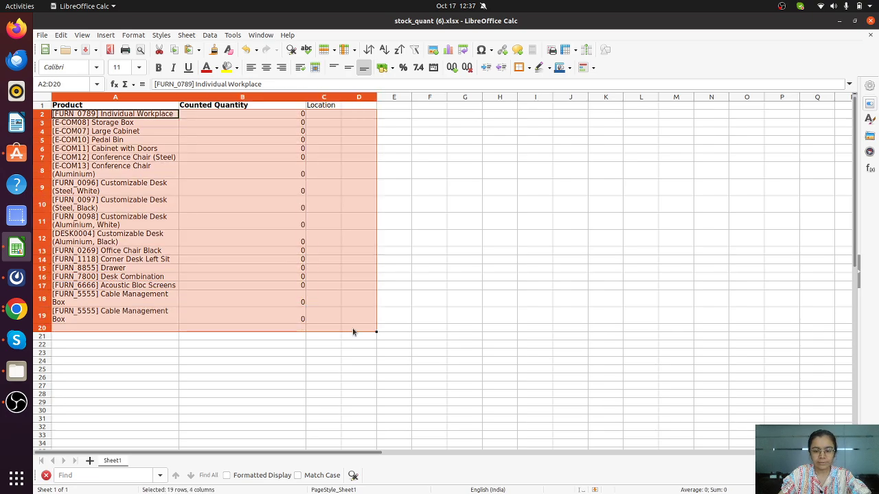
key("BackSpace")
left_click(496, 303)
left_click(566, 312)
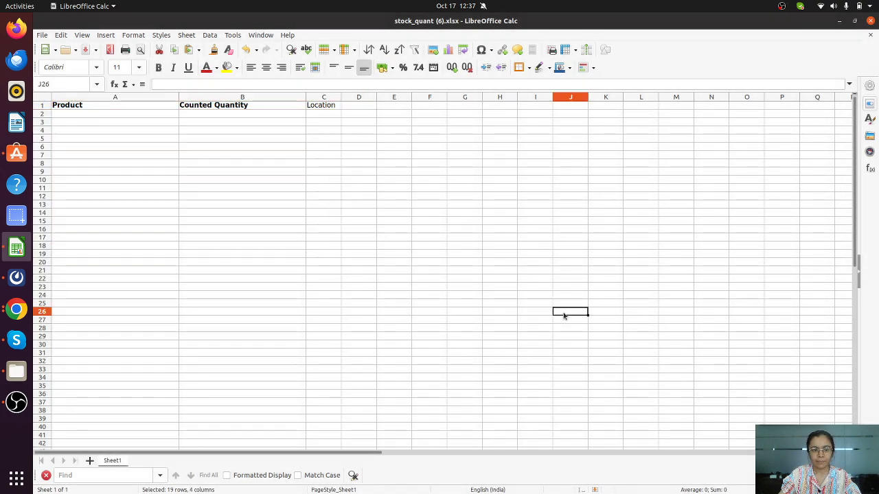
left_click(83, 108)
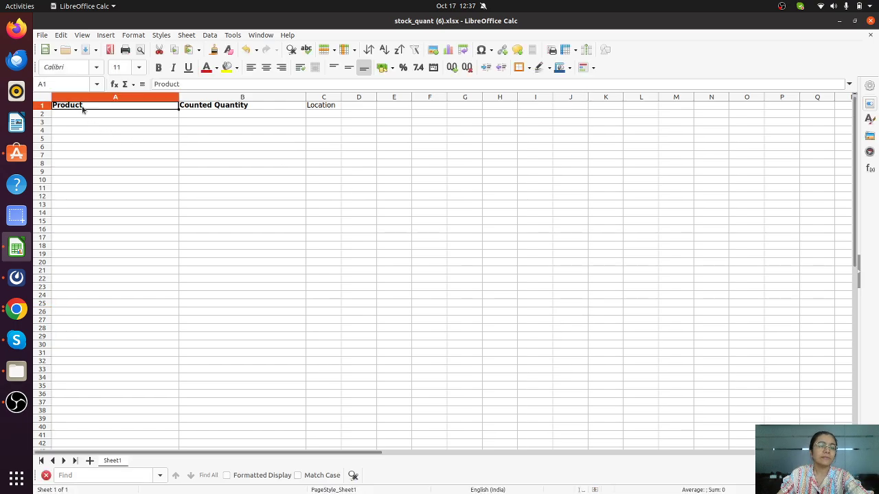
left_click(218, 109)
left_click(322, 108)
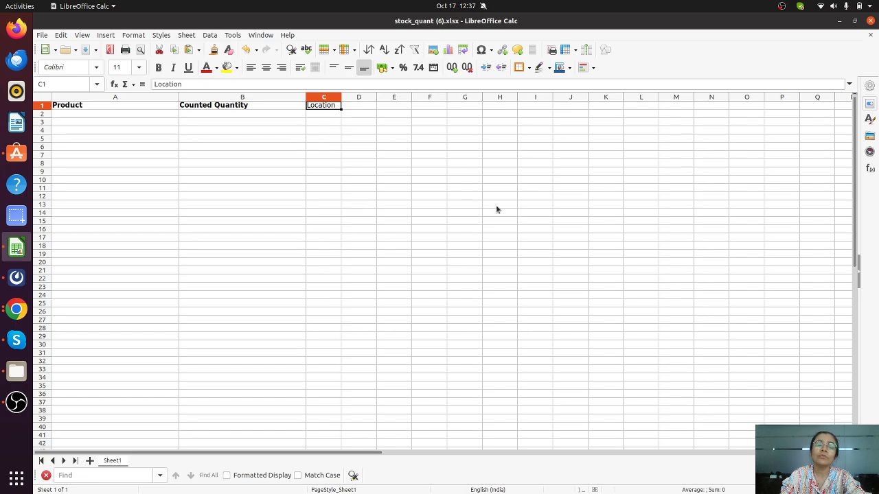
left_click(462, 246)
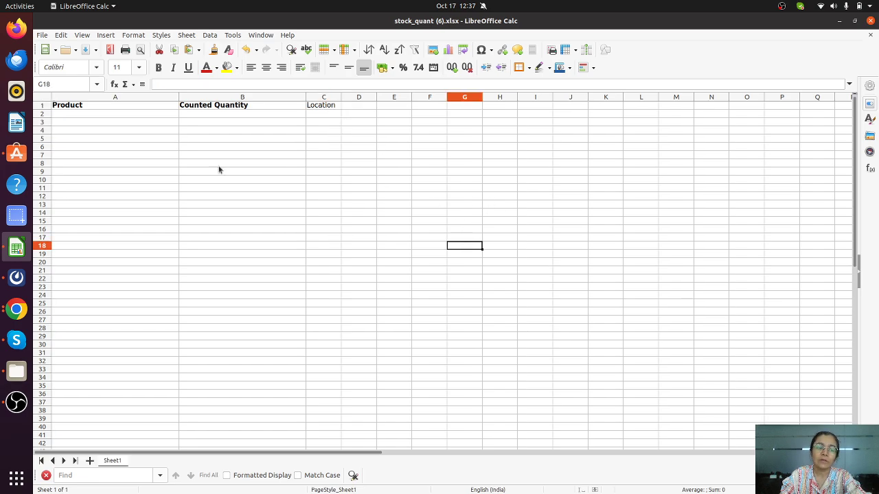
- Switch back to Odoo in Chrome and open the Inventory product catalogue
left_click(18, 310)
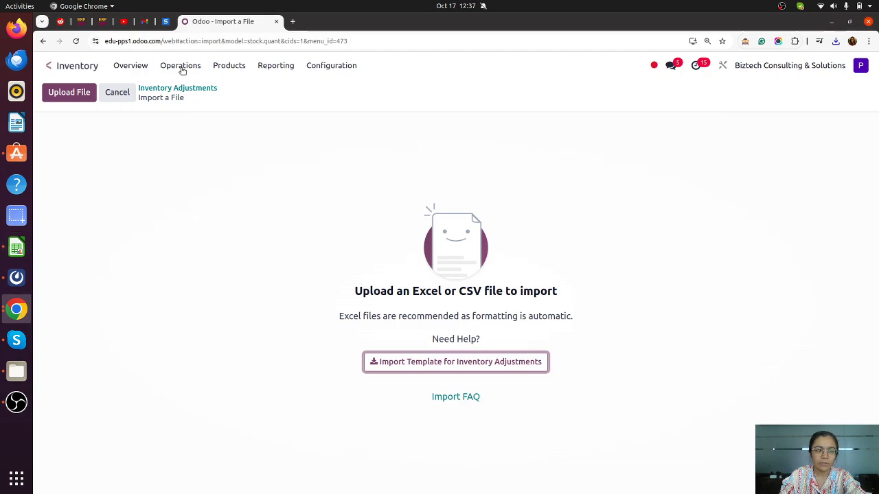
left_click(230, 66)
left_click(238, 88)
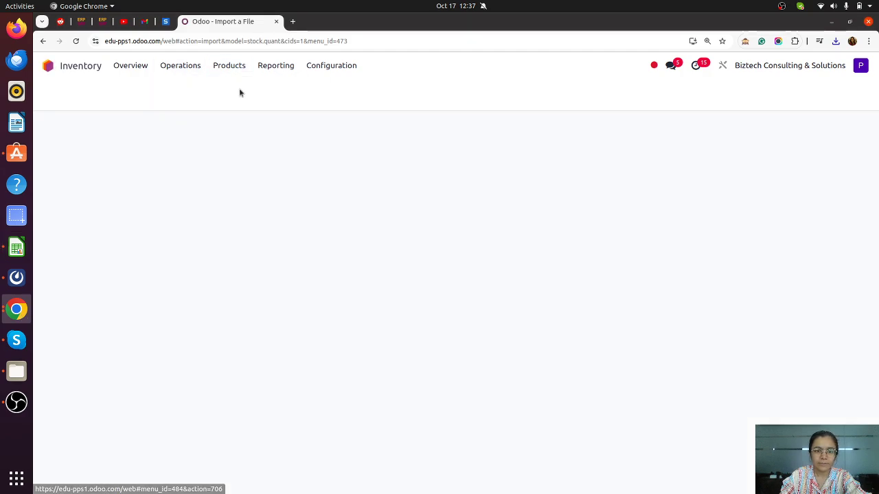
- Group the products by their Created on date, by month and then by day
left_click(583, 92)
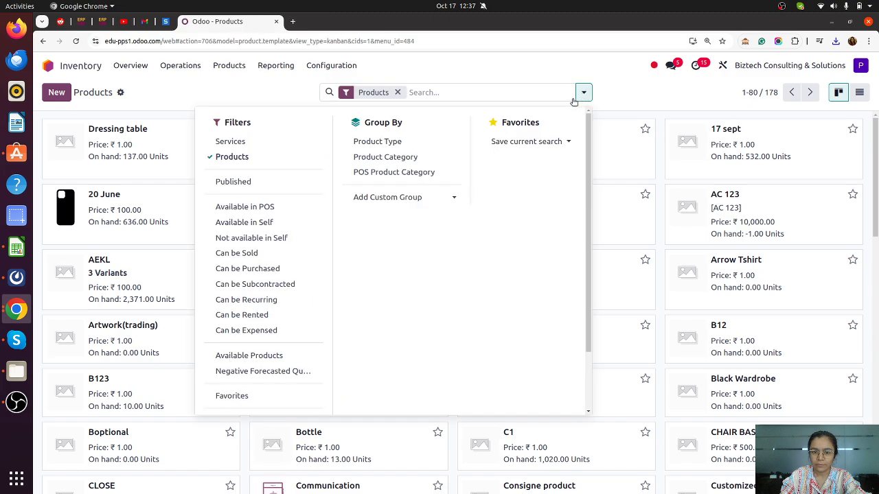
left_click(395, 197)
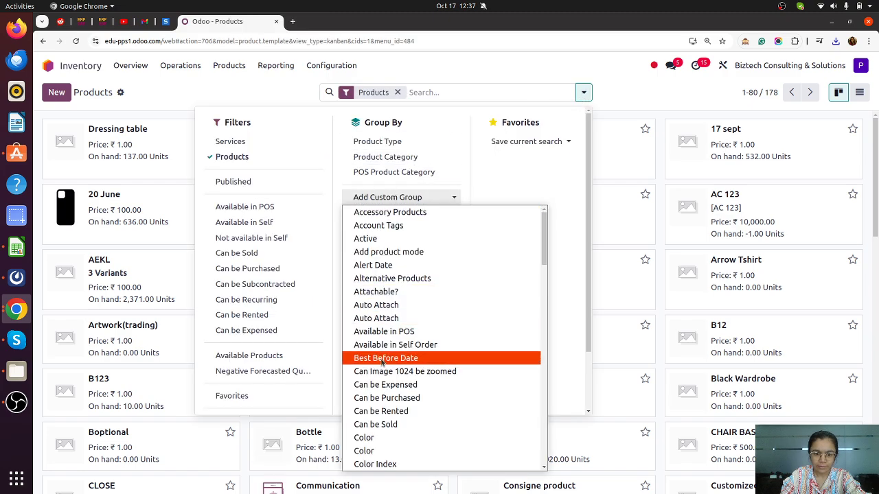
scroll(393, 401, "down", 5)
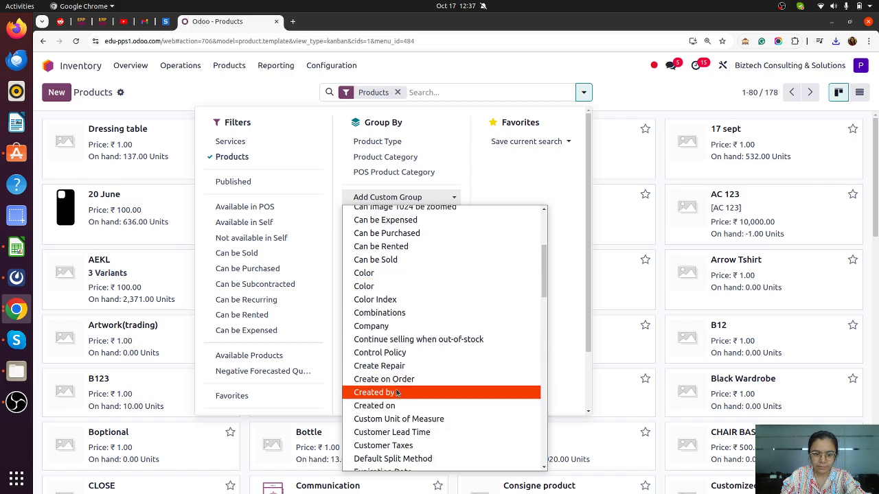
left_click(374, 406)
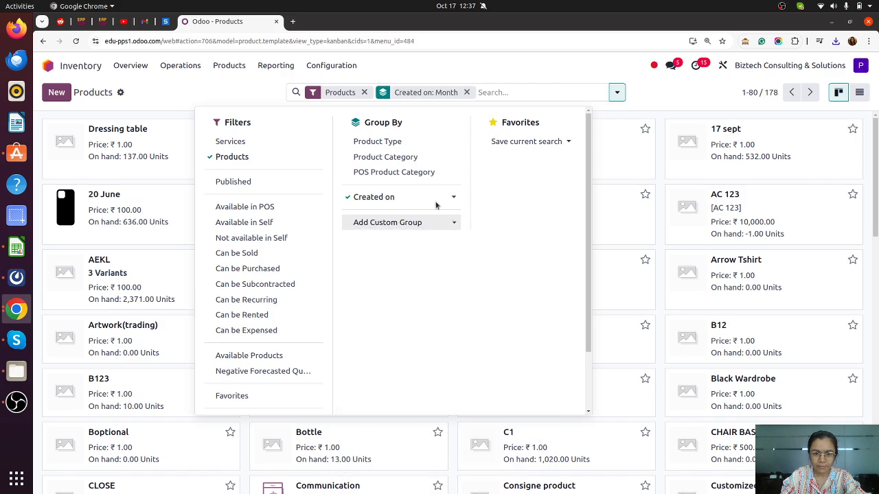
left_click(454, 200)
left_click(385, 275)
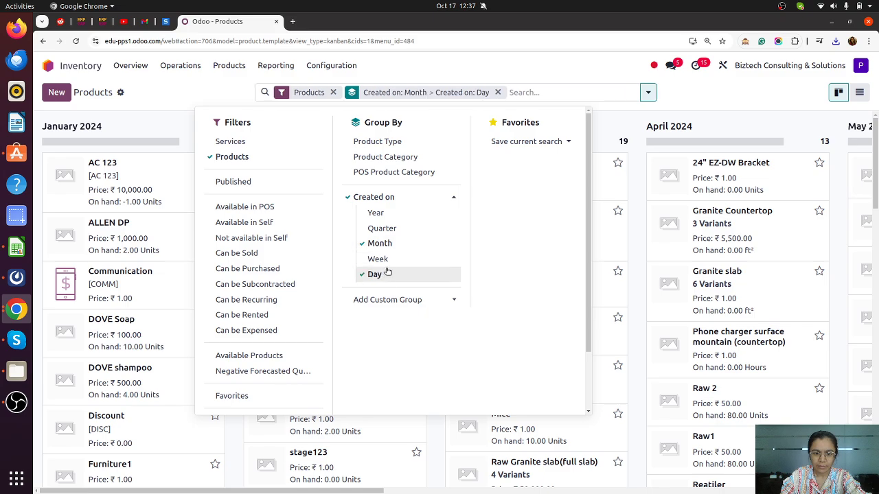
left_click(608, 71)
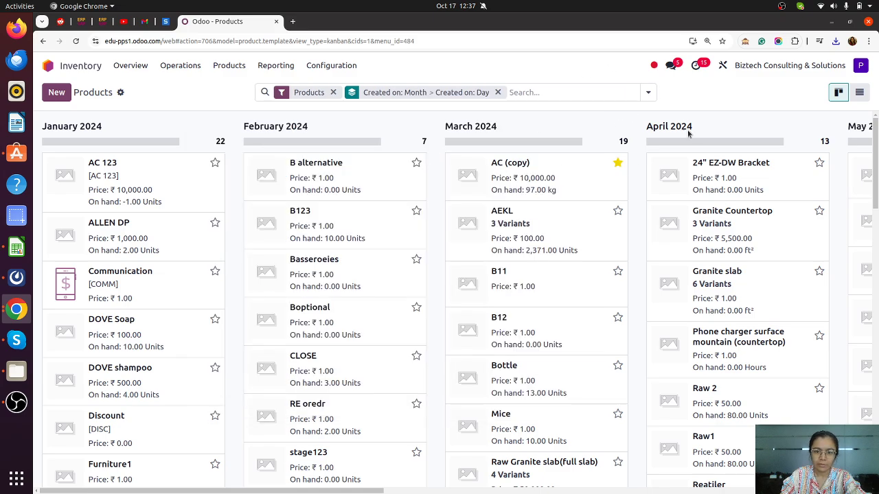
- Show the products as a list and expand the October 2024 group and its 17 Oct 2024 subgroup
left_click(859, 92)
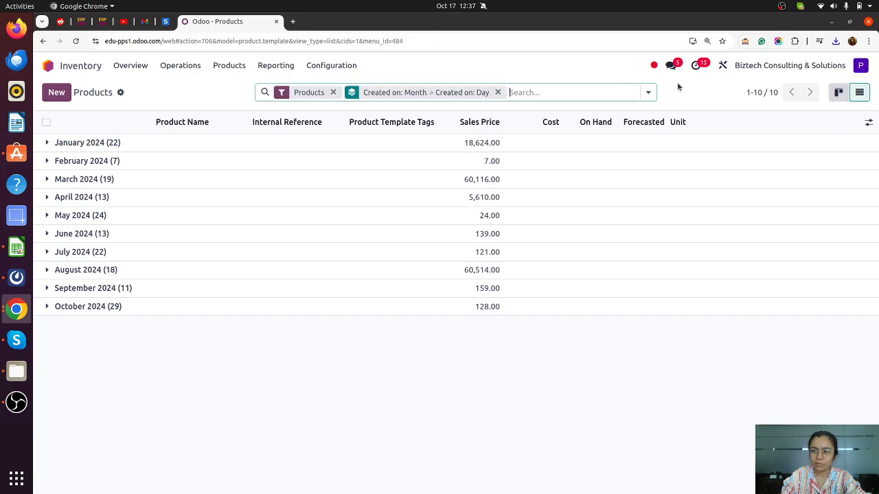
left_click(114, 306)
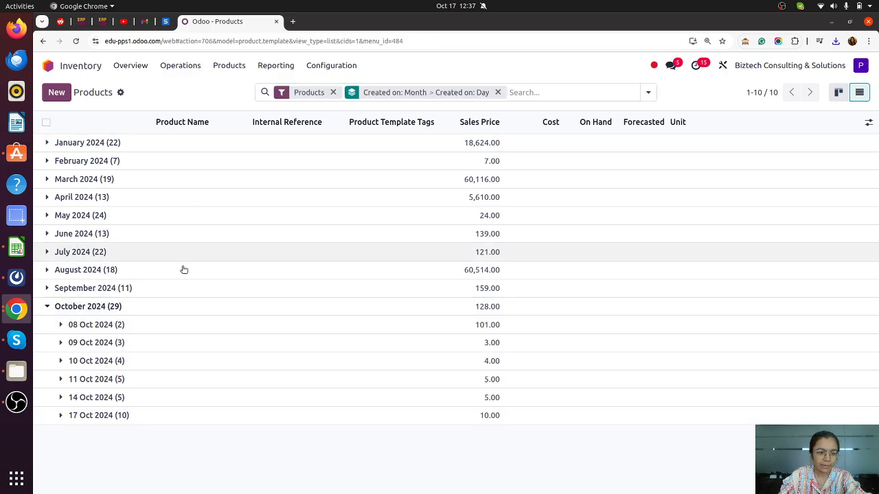
left_click(123, 415)
scroll(180, 368, "down", 3)
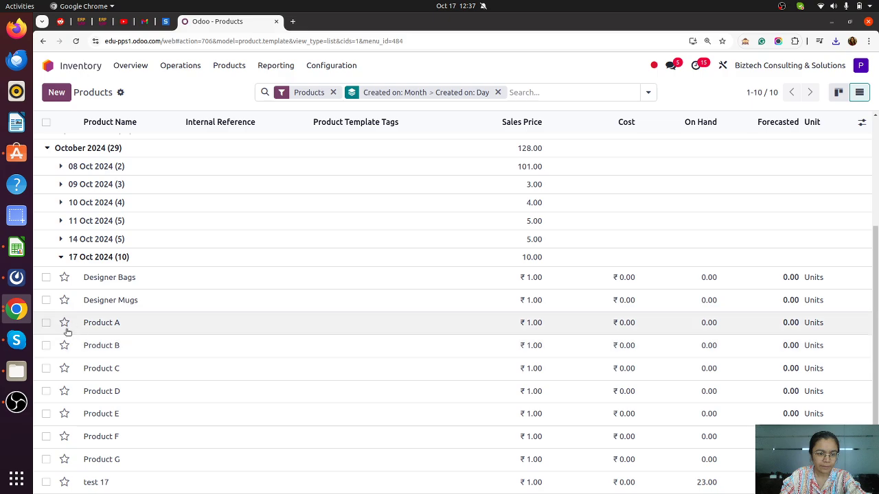
- Select Product A through Product G in the 17 Oct 2024 group
left_click(46, 322)
left_click(46, 346)
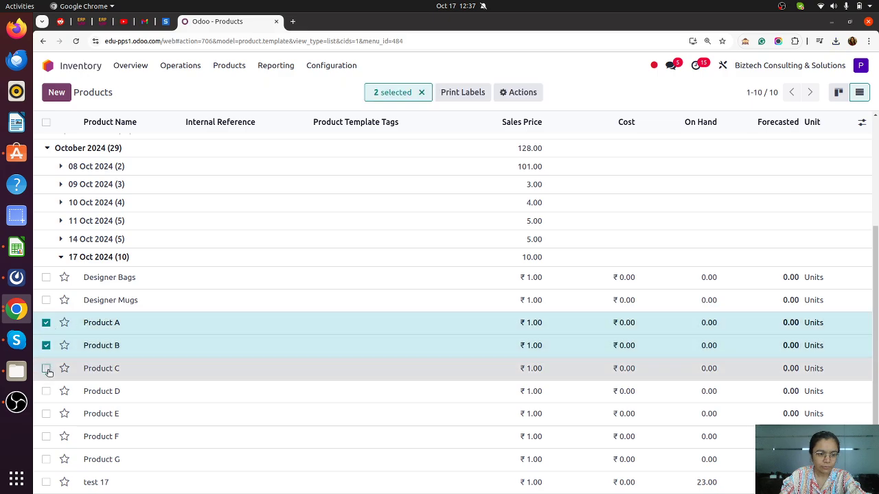
left_click(46, 368)
left_click(46, 392)
left_click(46, 414)
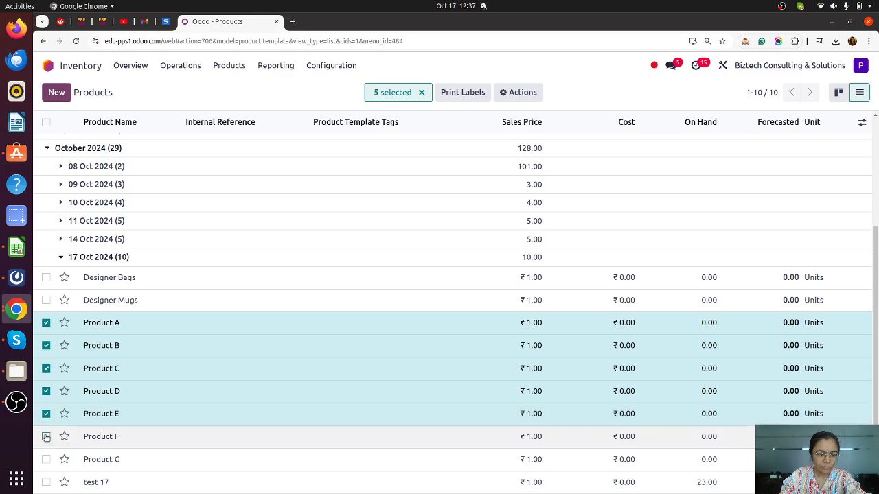
left_click(46, 437)
left_click(46, 460)
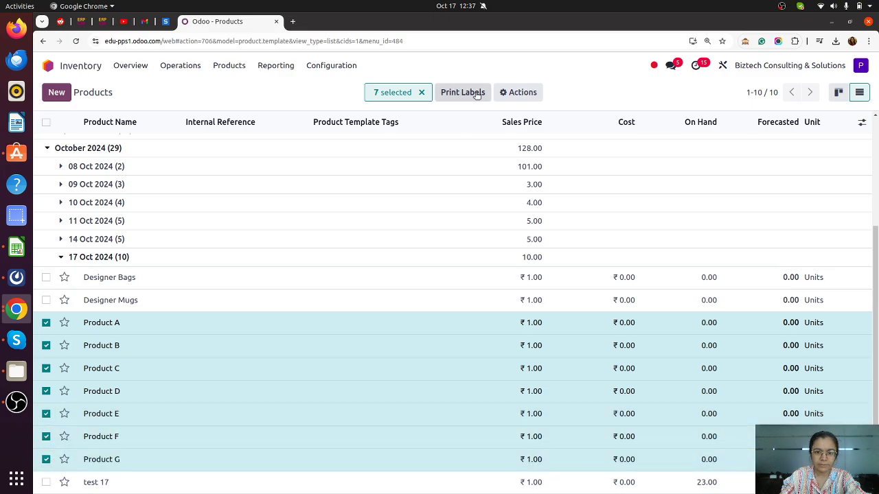
- Start a data export of the selected products and remove all default fields from the fields to export
left_click(526, 94)
left_click(528, 117)
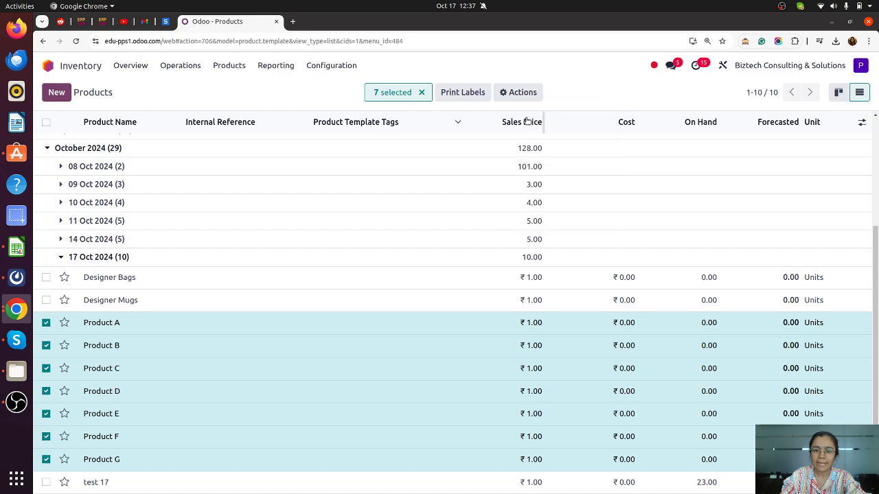
left_click(714, 159)
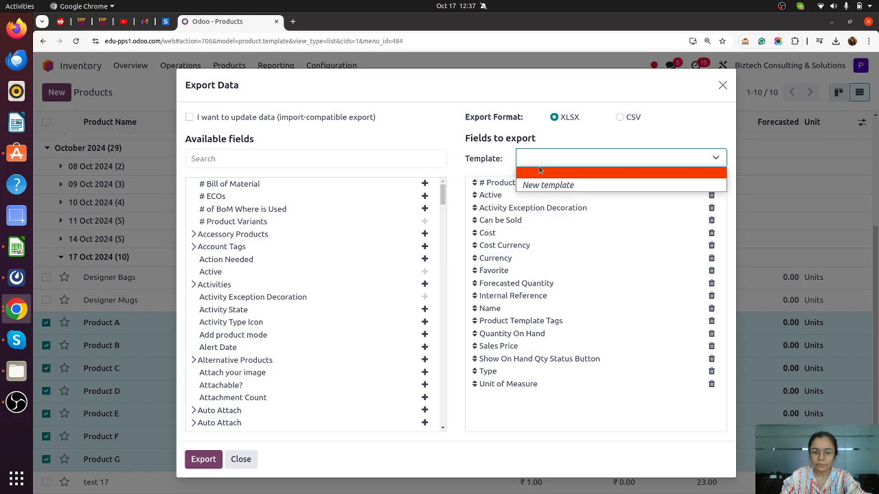
left_click(714, 206)
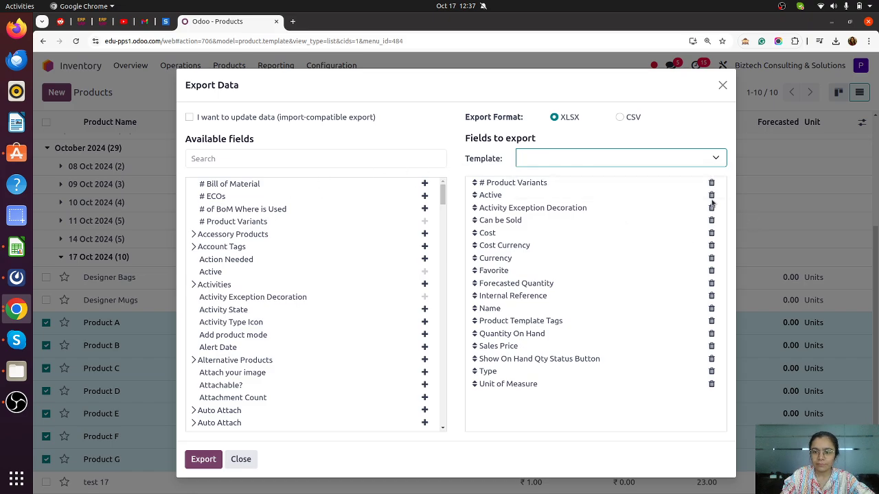
double_click(712, 184)
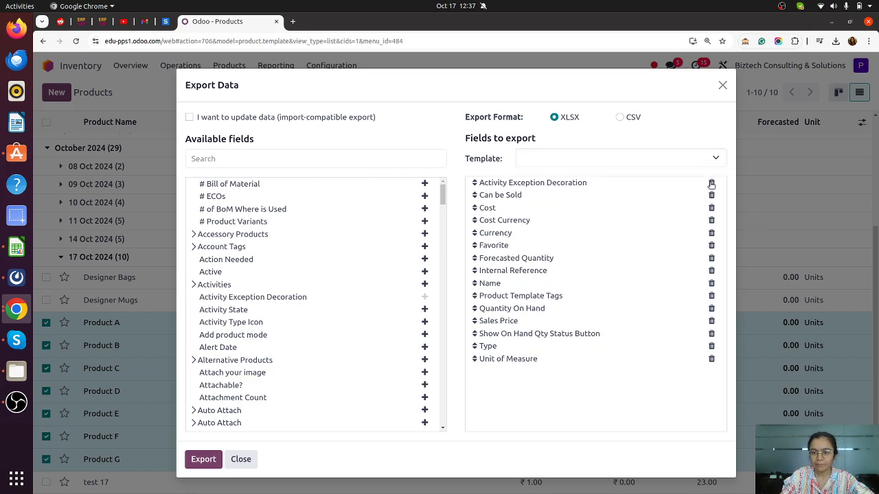
triple_click(711, 183)
double_click(711, 184)
triple_click(711, 184)
double_click(711, 183)
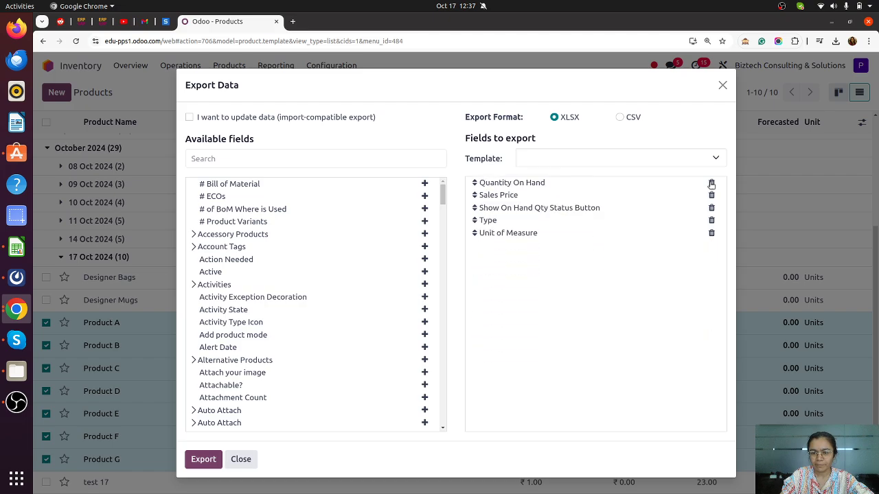
triple_click(712, 183)
double_click(711, 183)
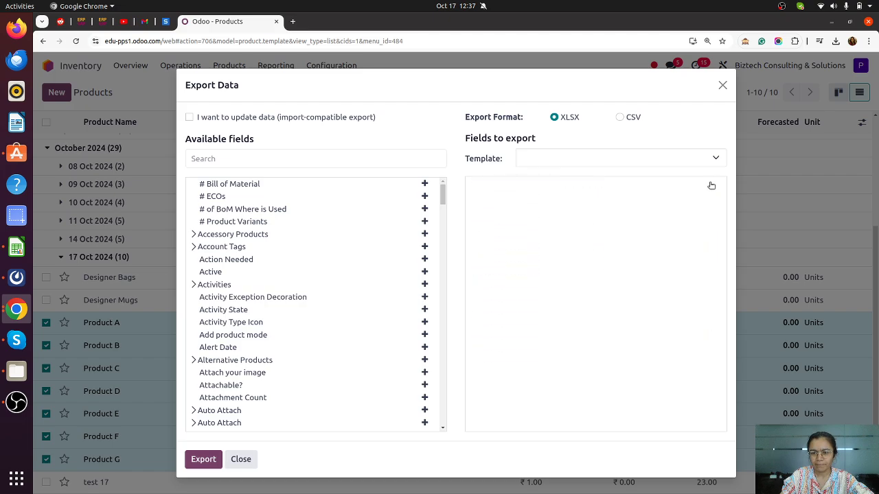
- Add the Display Name field to the product export and export the products in XLSX format
left_click(210, 159)
type("disp")
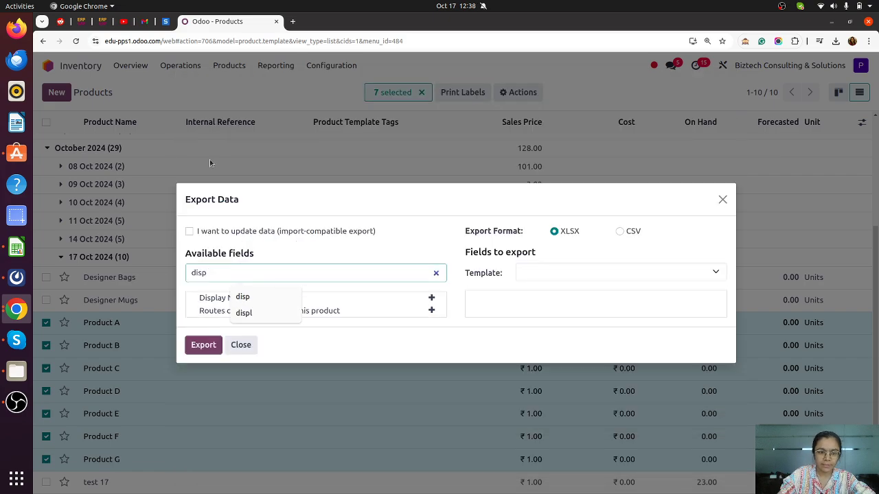
left_click(437, 300)
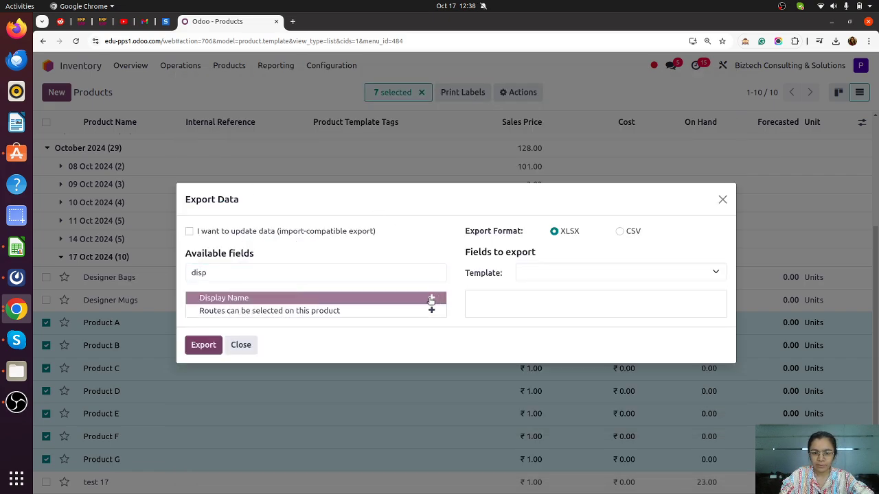
left_click(431, 299)
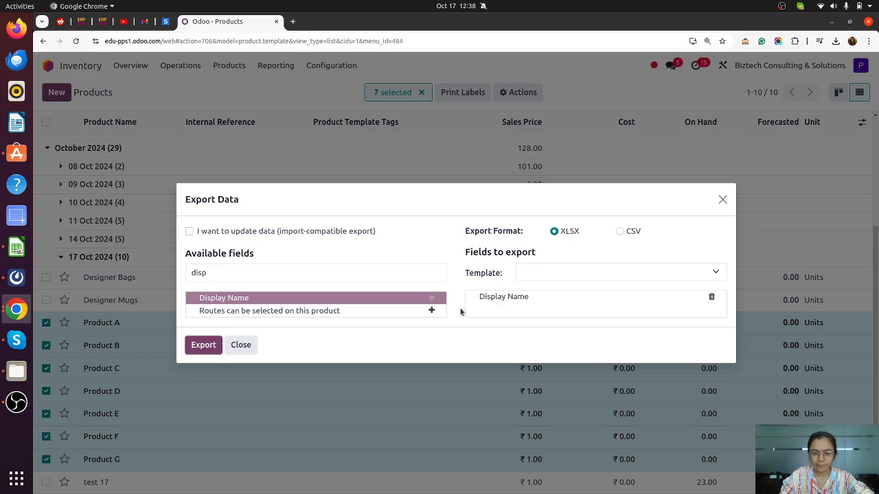
left_click(203, 344)
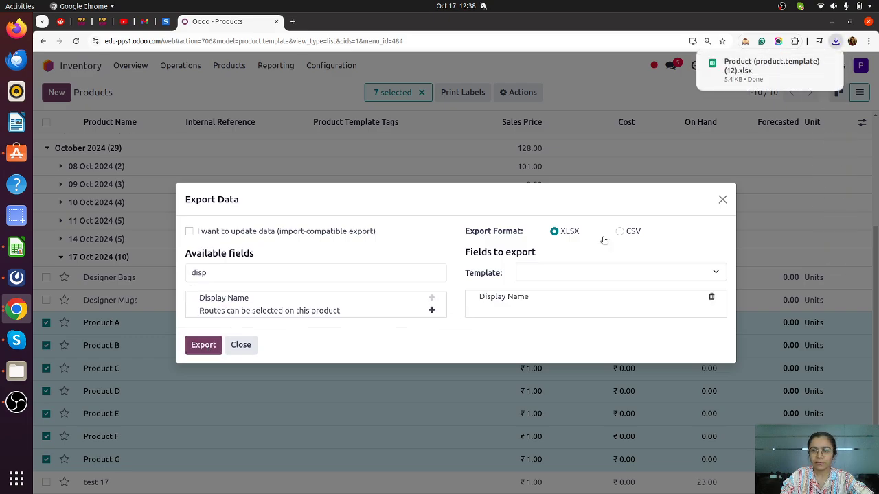
- Open the exported Product (product.template) (12).xlsx file and copy the Product A to Product G names in A4:A10
left_click(736, 80)
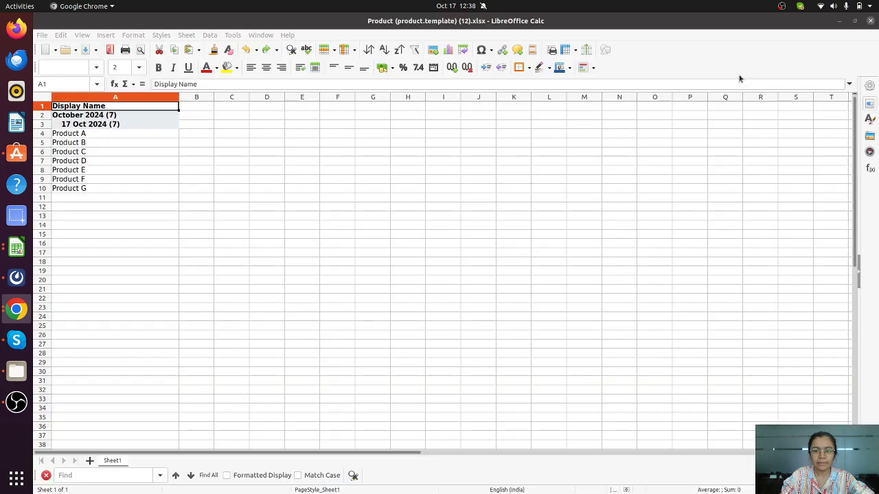
left_click(272, 303)
left_click(66, 138)
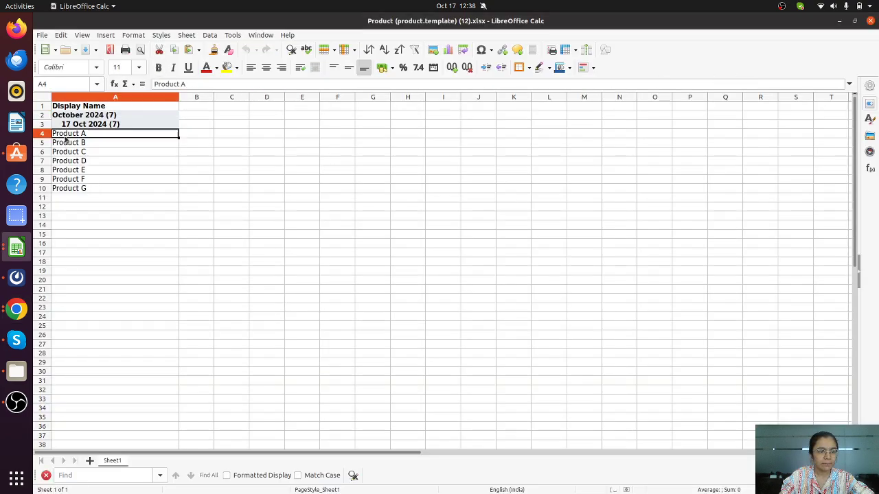
left_click_drag(66, 138, 75, 192)
key("ctrl+c")
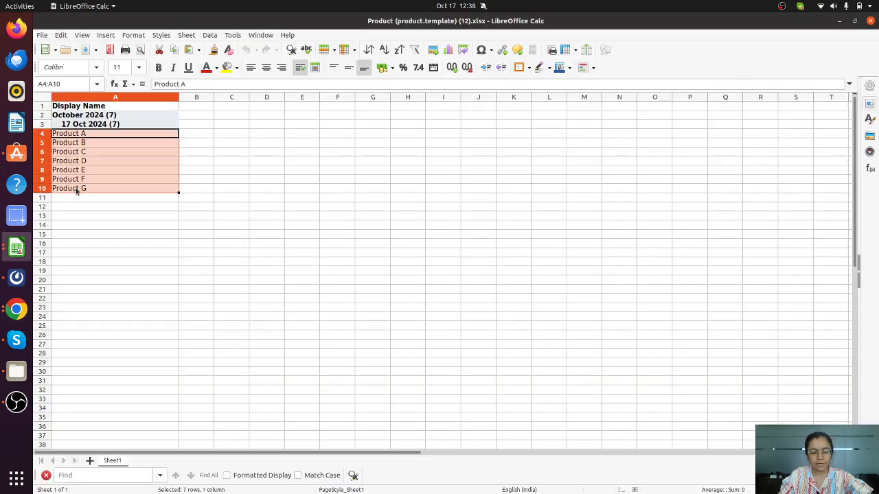
- Switch to the stock_quant (6).xlsx sheet and paste the product names into the Product column starting at A2
left_click(16, 308)
left_click(17, 247)
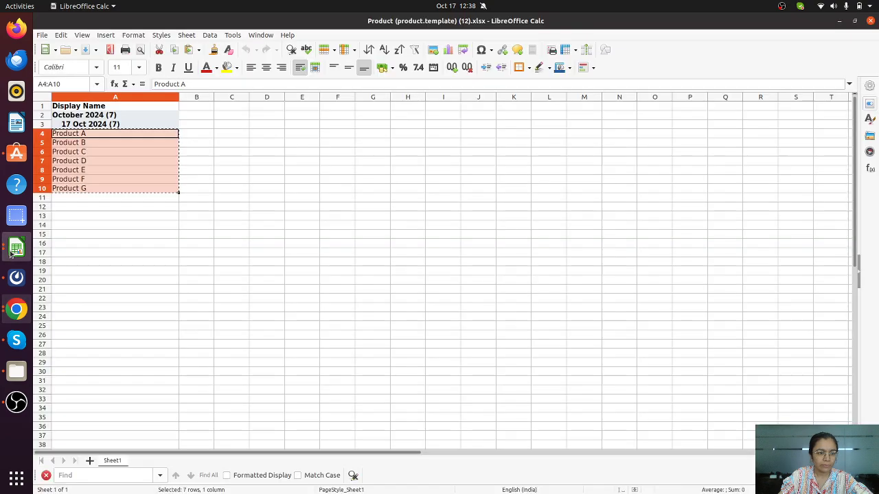
left_click(16, 247)
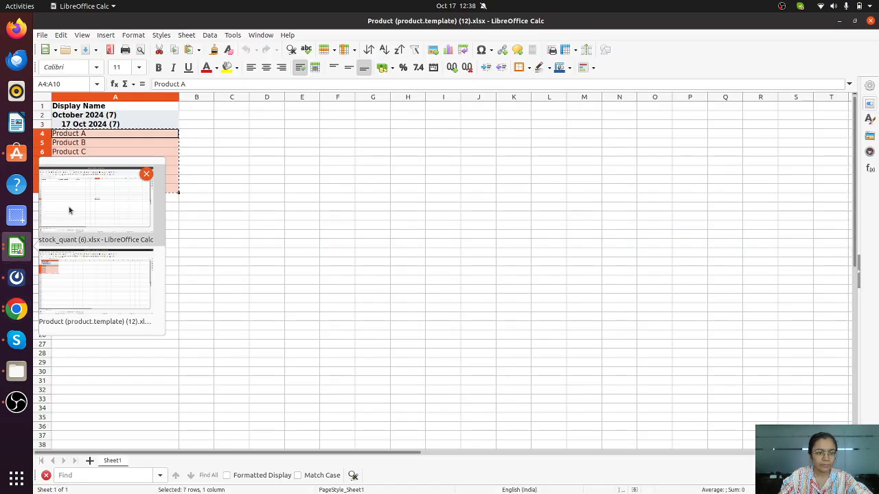
left_click(98, 199)
left_click(76, 117)
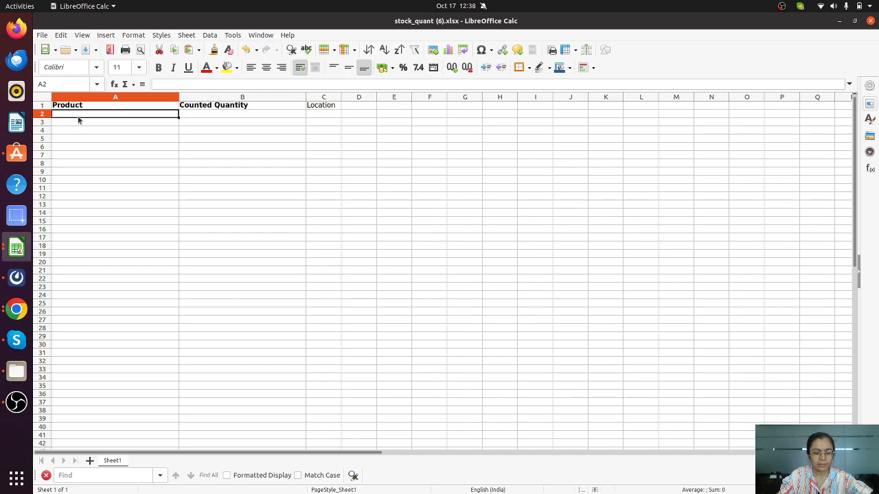
key("ctrl+v")
left_click(263, 296)
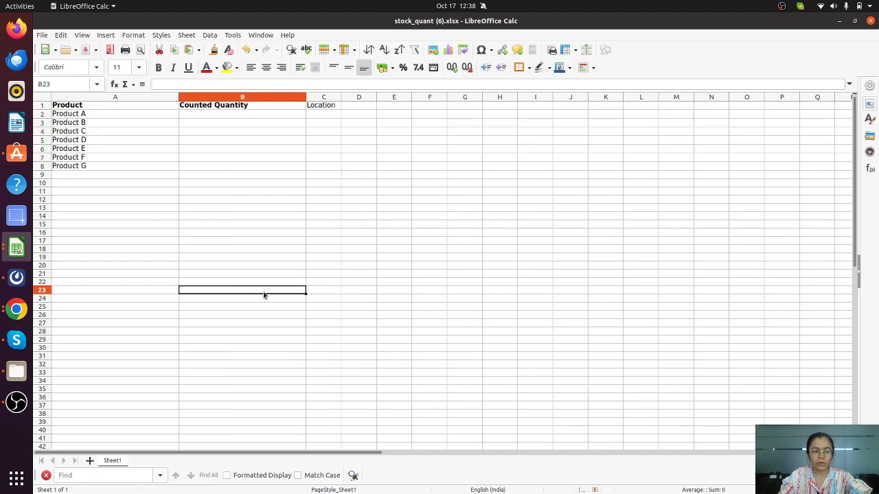
left_click(474, 260)
- Enter 100 as Product A's Counted Quantity and fill the series down to 106 for Product G
left_click(220, 116)
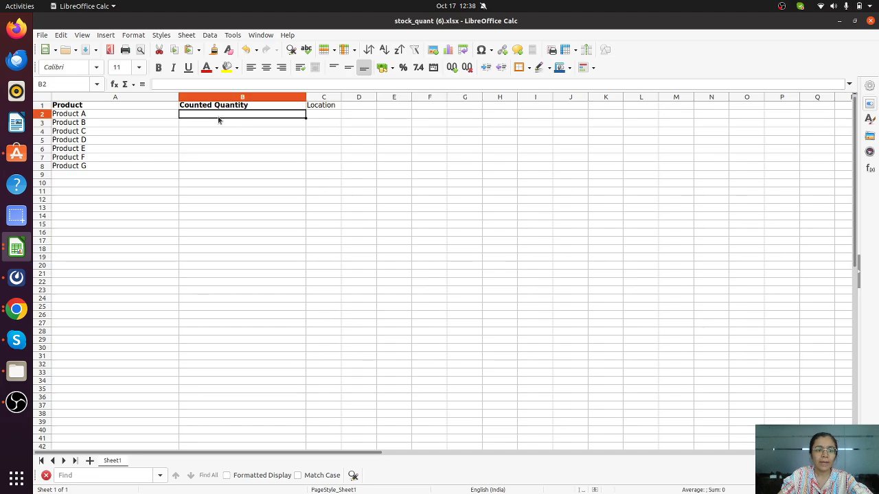
type("100")
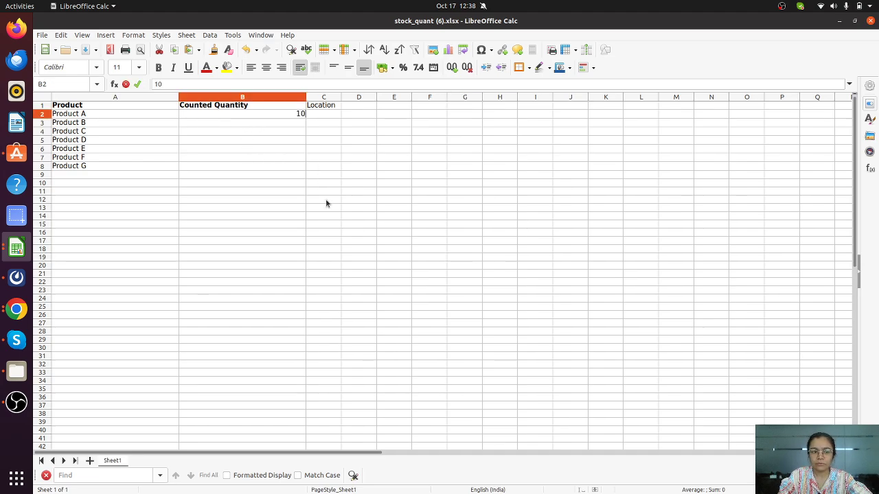
left_click(392, 300)
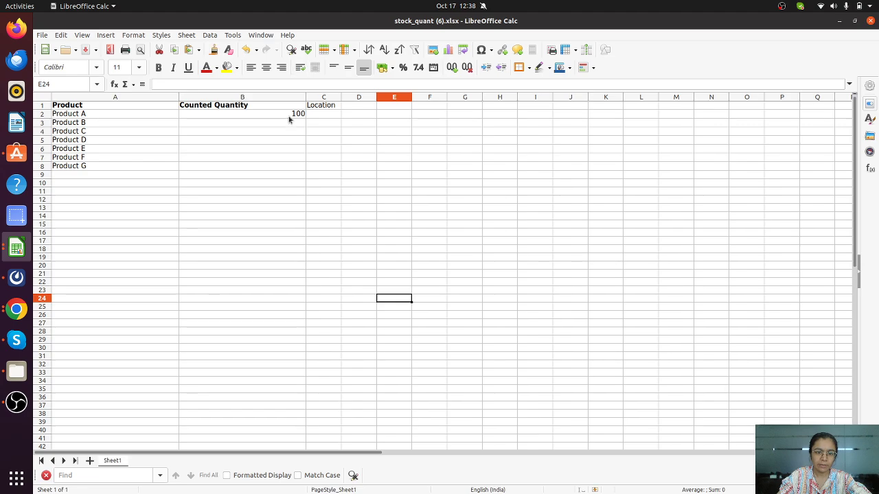
left_click(290, 118)
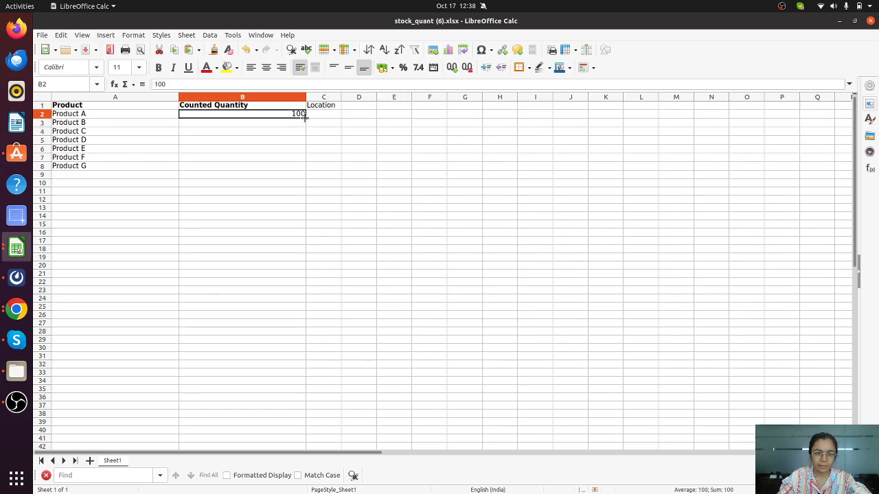
left_click_drag(306, 117, 306, 166)
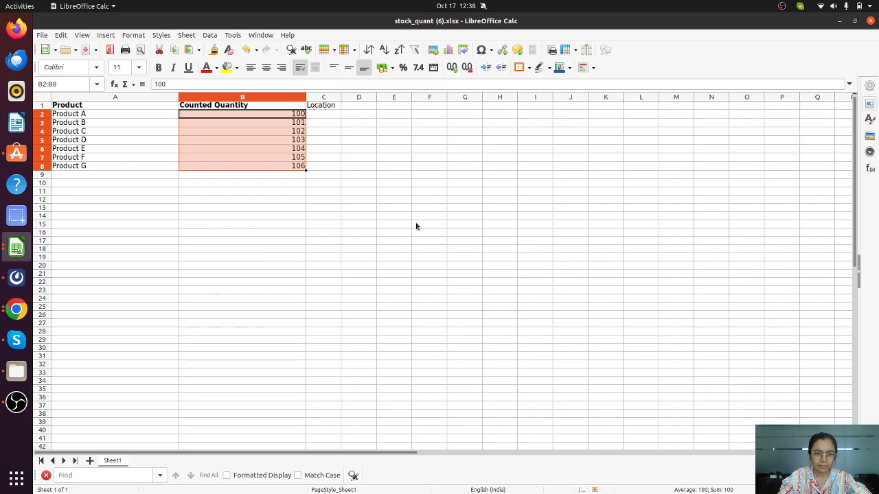
left_click(416, 226)
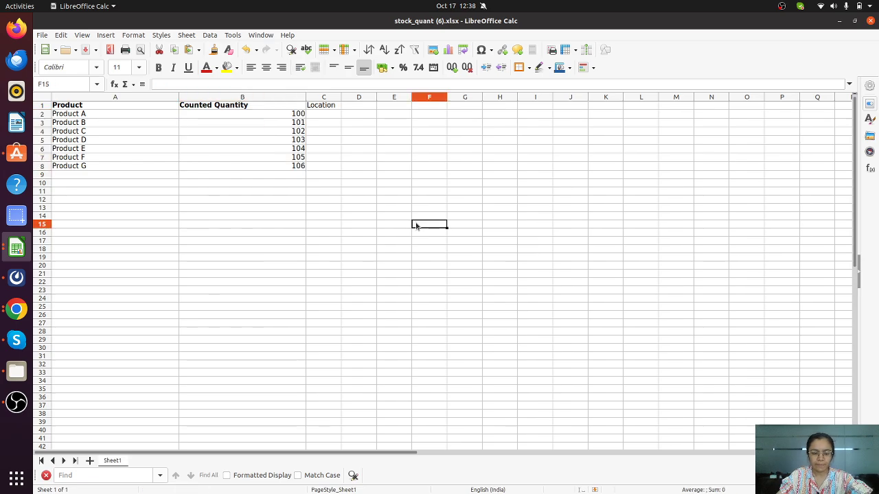
- Widen the Location column of the sheet slightly
left_click(42, 166)
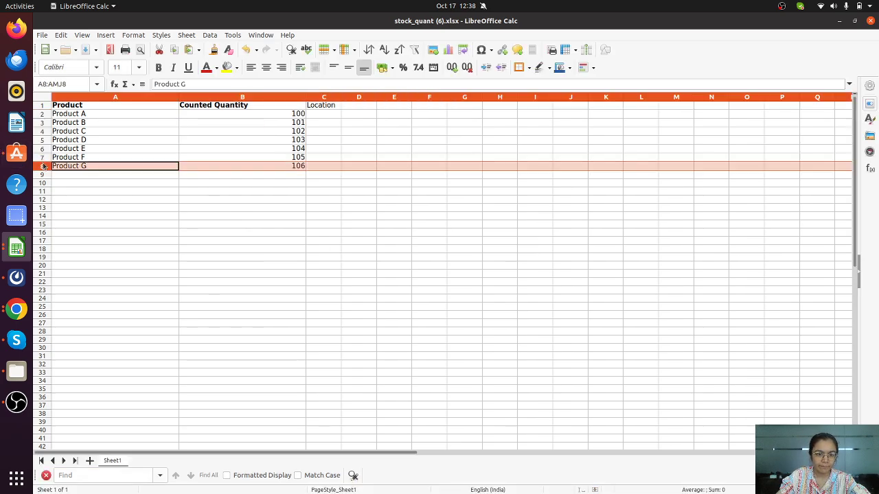
left_click(323, 303)
left_click(324, 115)
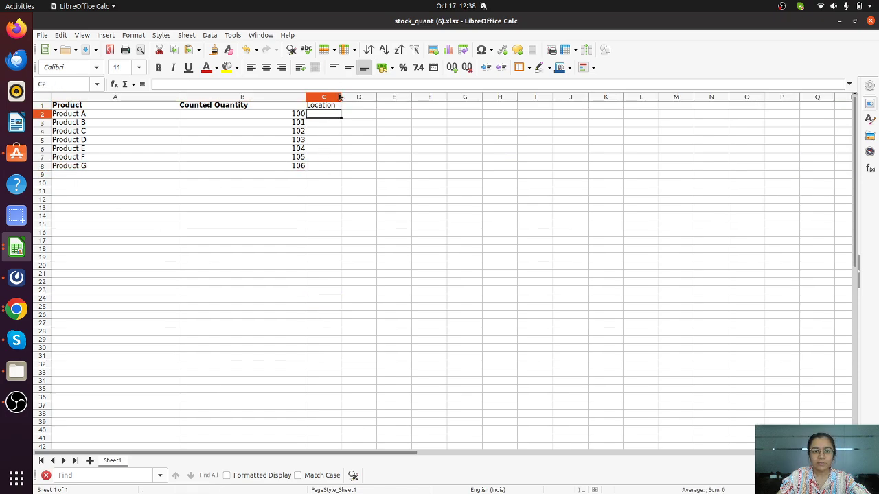
left_click_drag(341, 97, 360, 97)
left_click(526, 234)
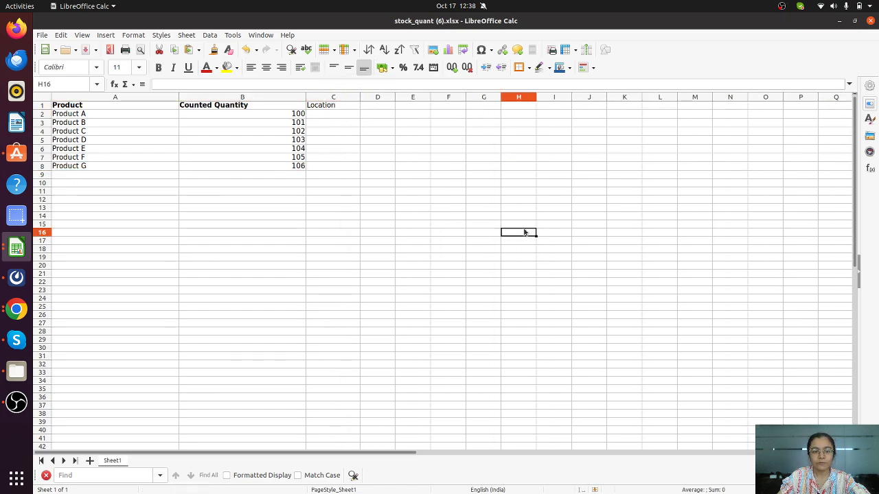
- Switch back to Odoo in Chrome, close the product export dialog and open the warehouse Locations list
left_click(18, 312)
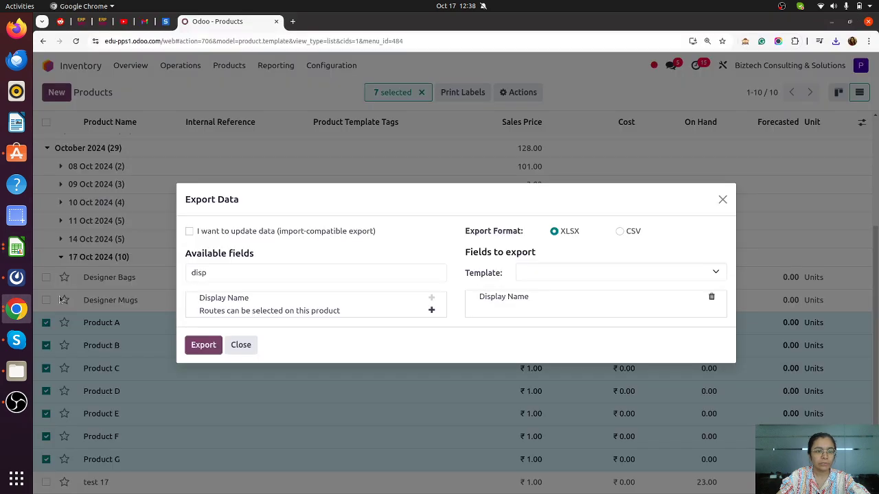
left_click(722, 199)
left_click(332, 66)
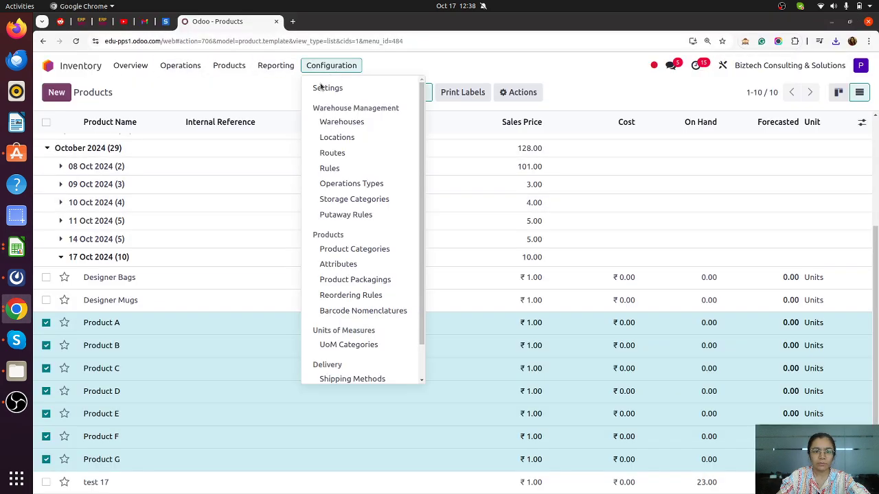
left_click(346, 140)
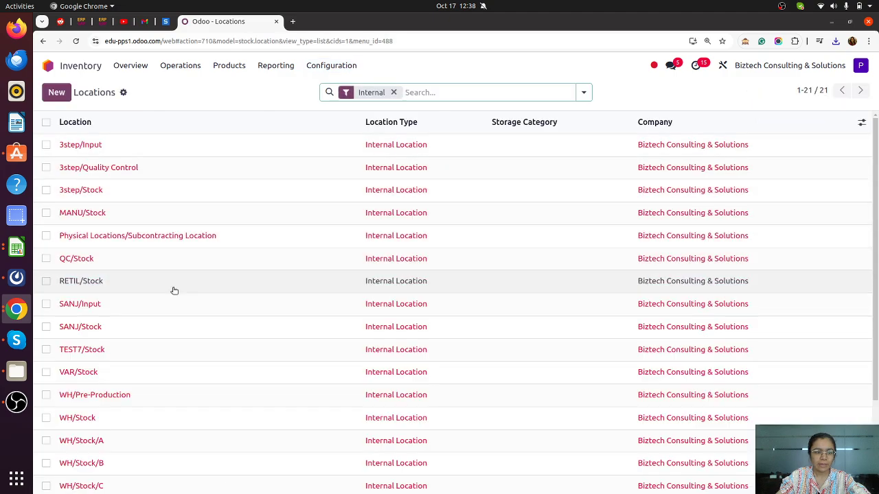
- Export the WH/Stock location in XLSX format with the Display Name field added to the default export fields
scroll(153, 312, "down", 2)
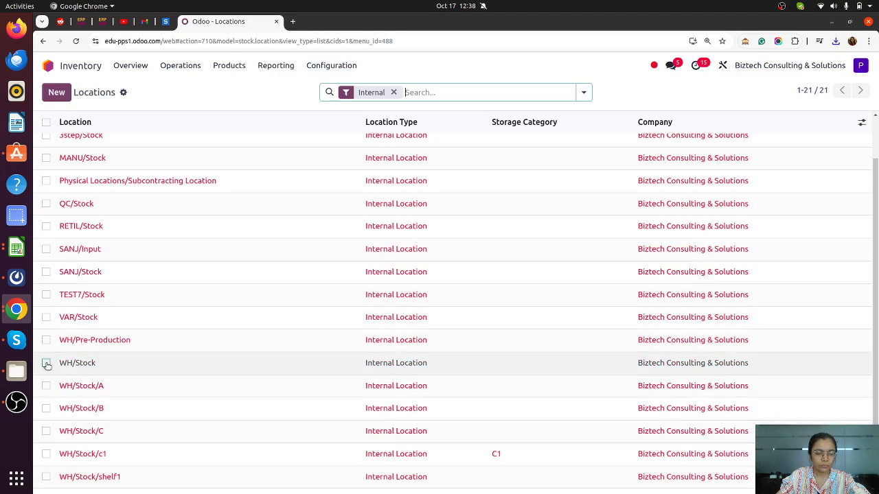
left_click(47, 363)
left_click(522, 92)
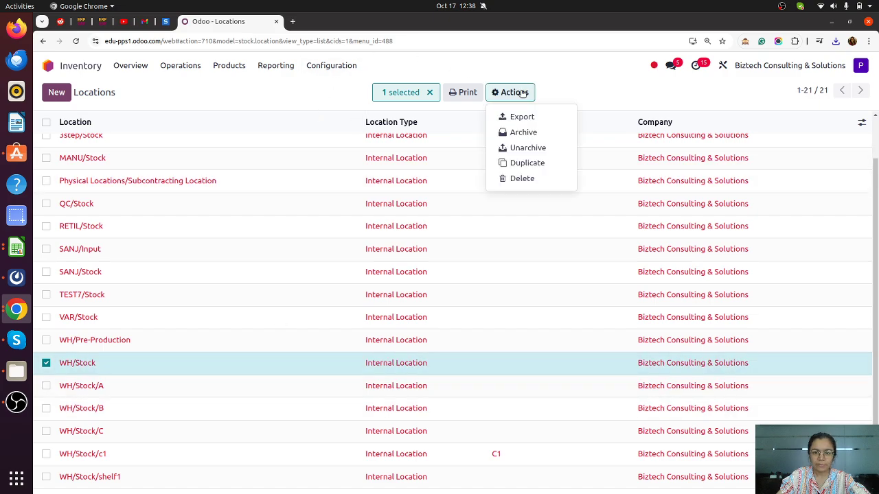
left_click(523, 117)
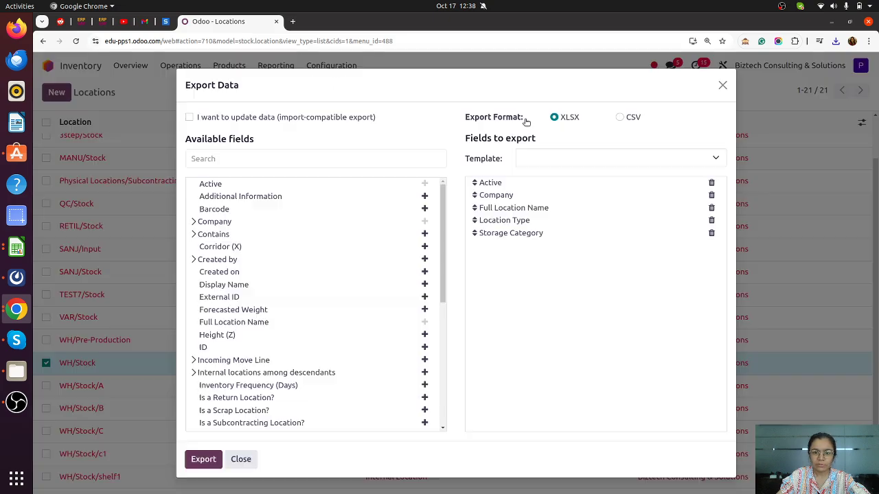
left_click(233, 164)
type("dia")
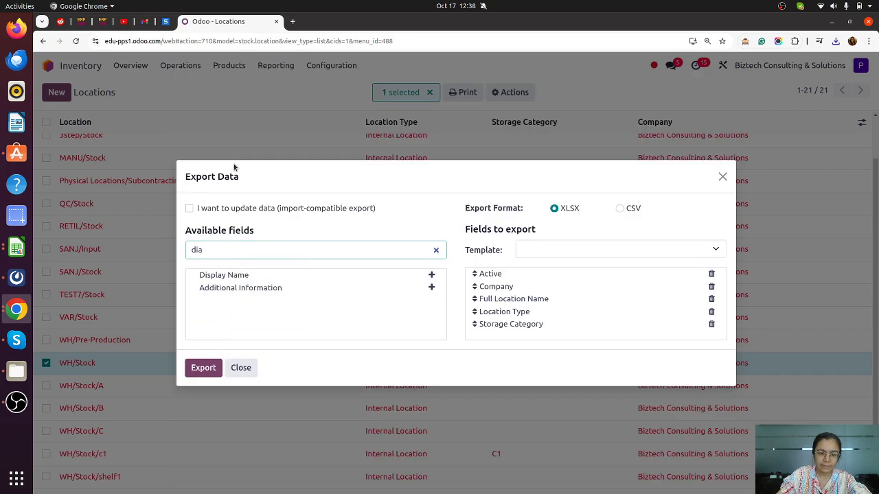
left_click(431, 275)
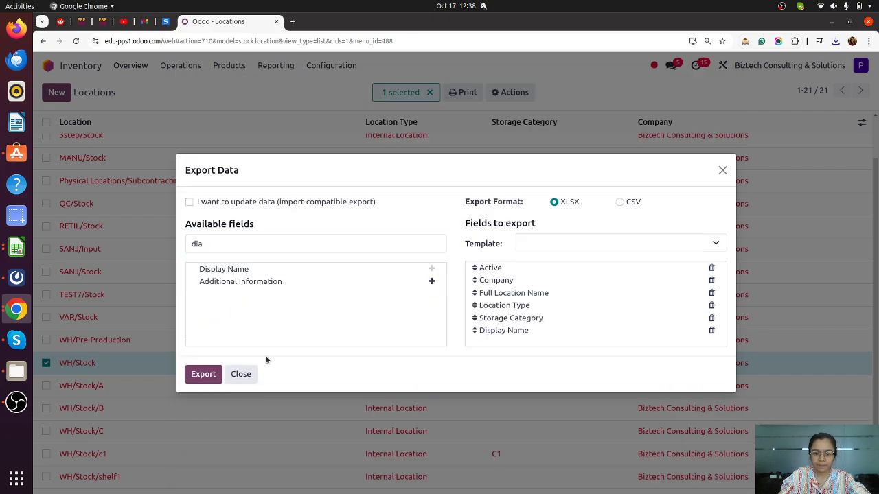
left_click(204, 376)
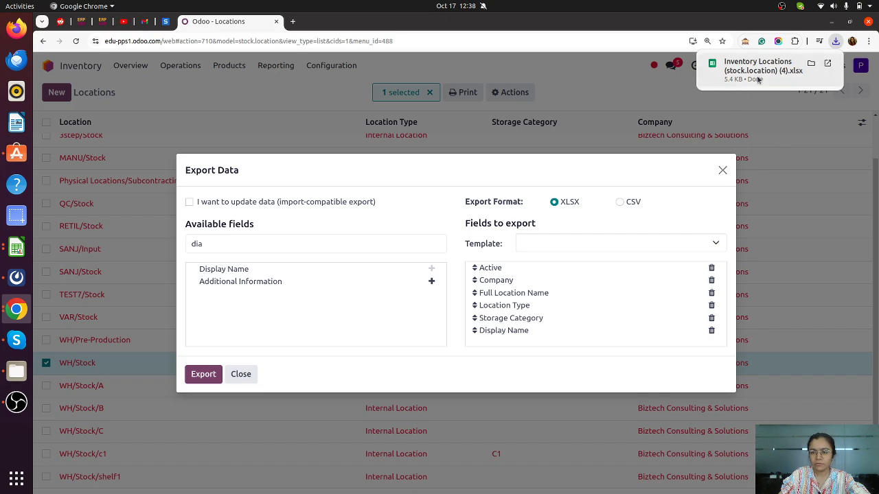
- Open the exported Inventory Locations (stock.location) (4).xlsx, copy the WH/Stock display name and return to stock_quant (6).xlsx
left_click(758, 79)
left_click(712, 117)
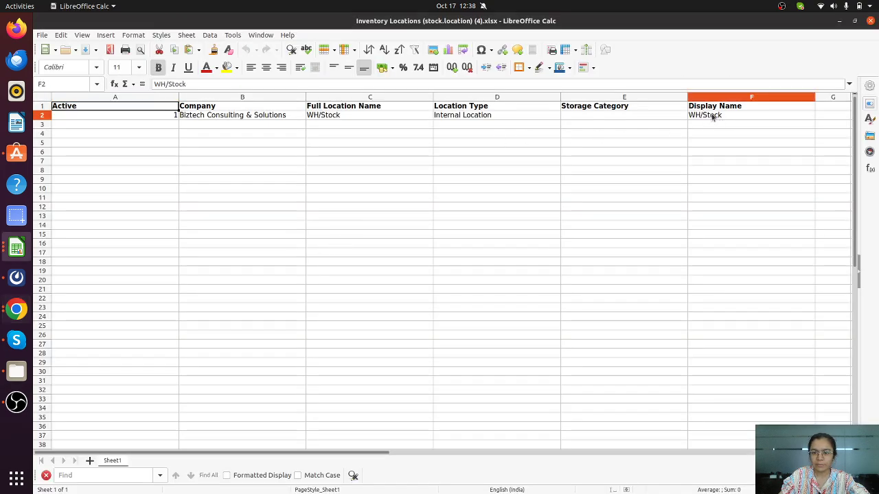
left_click(16, 247)
left_click(77, 170)
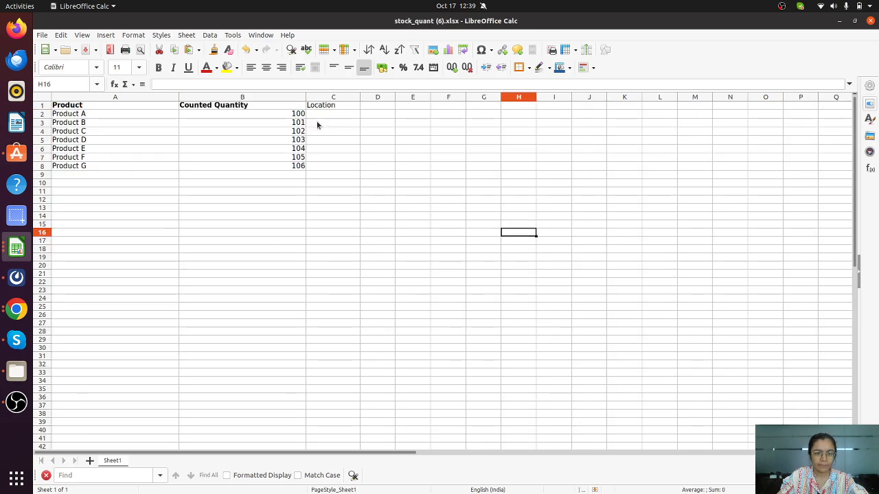
- Enter WH/Stock as Product A's Location, fill it down to Product G and save the sheet
left_click(333, 115)
type("WH/Stock")
left_click(412, 214)
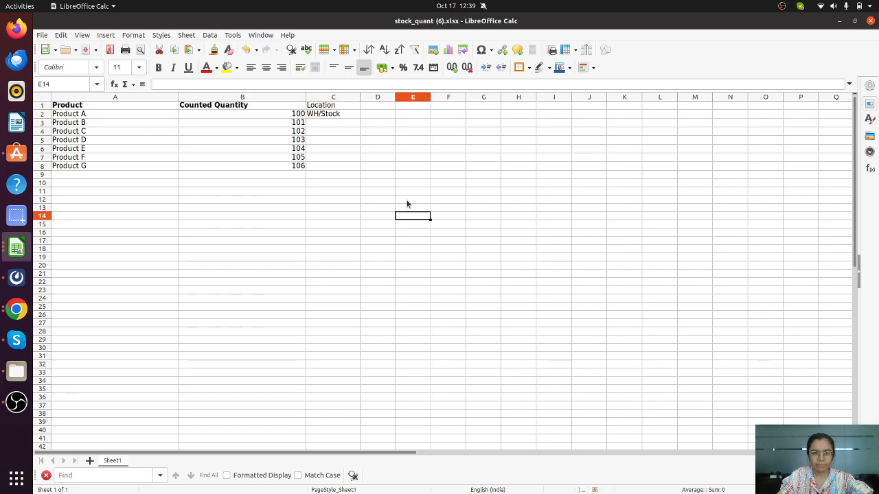
left_click(334, 117)
left_click_drag(359, 117, 359, 171)
left_click(487, 370)
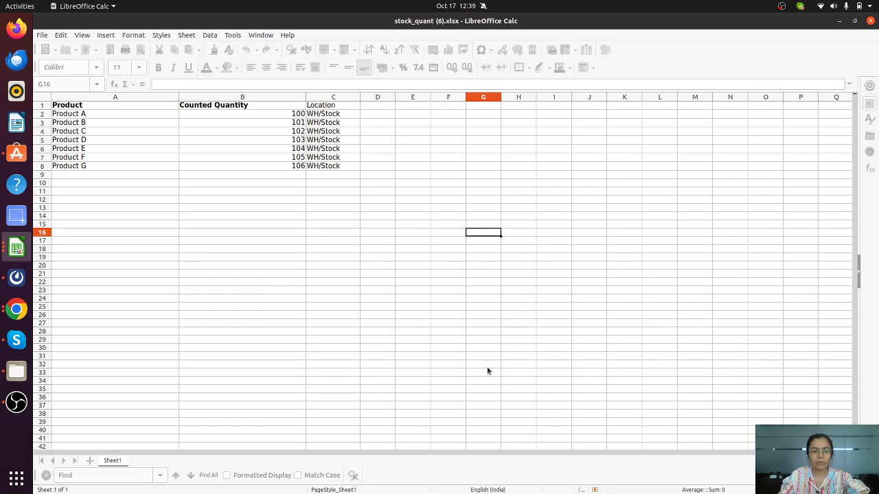
left_click(213, 114)
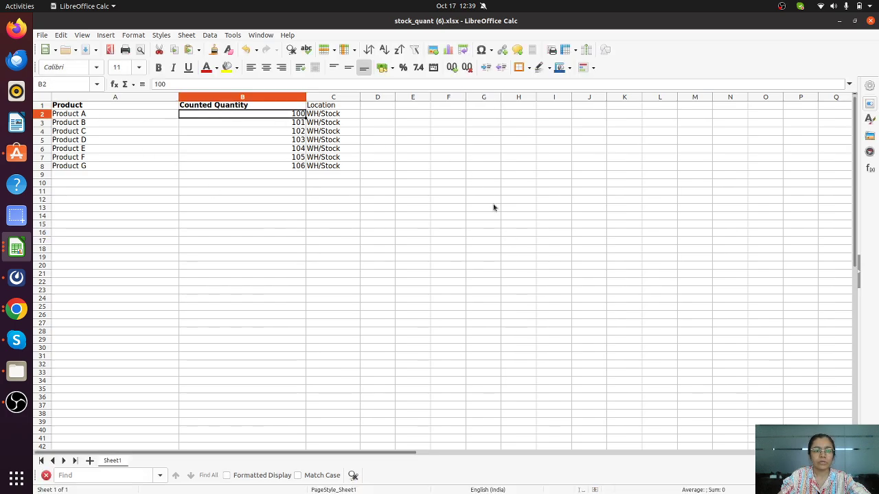
left_click(492, 207)
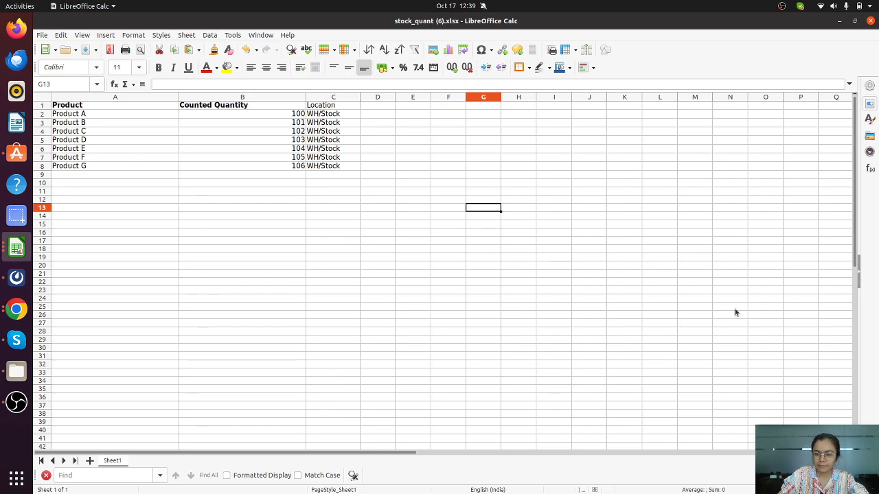
scroll(805, 395, "up", 2)
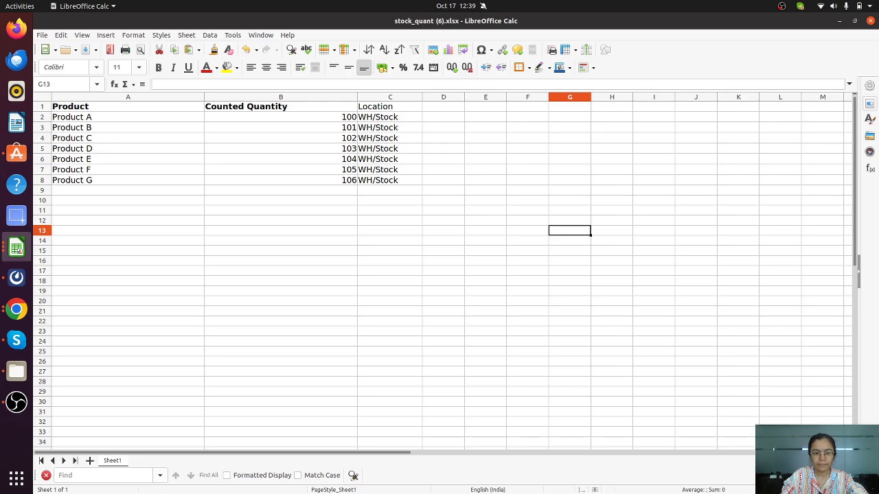
left_click(813, 410)
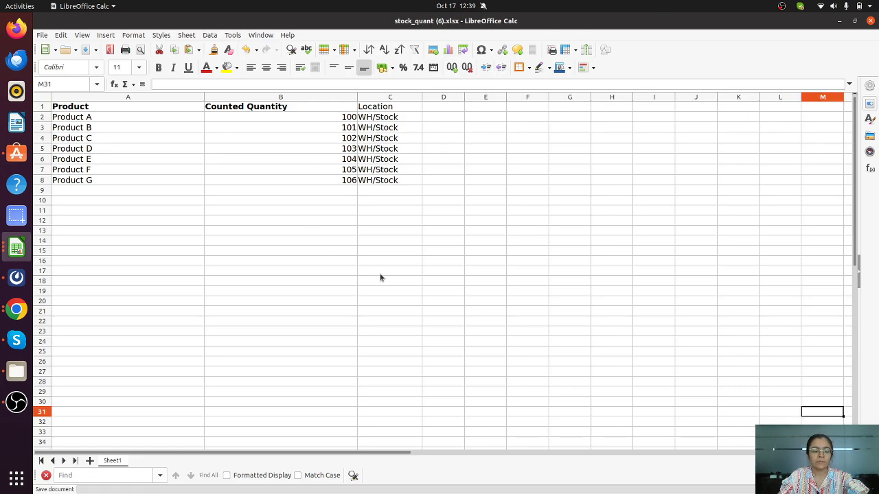
- Switch back to Odoo in Chrome, close the location export dialog and open Physical Inventory
left_click(15, 311)
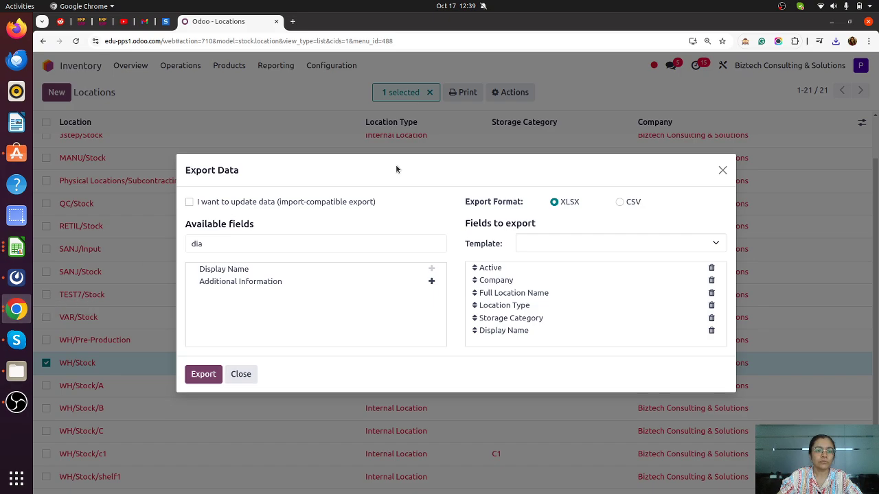
left_click(723, 170)
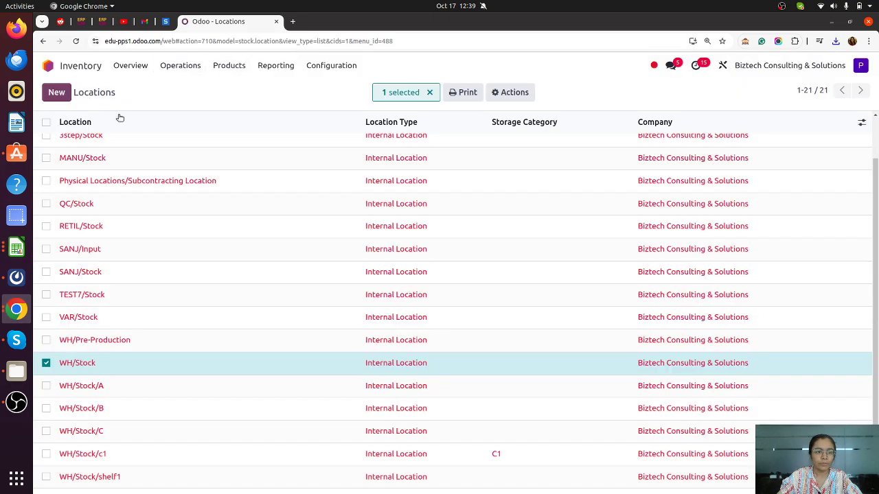
left_click(159, 69)
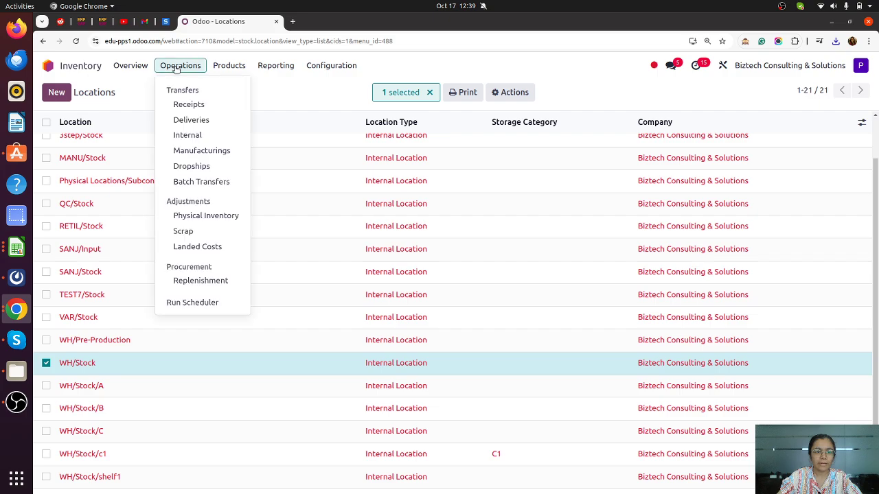
left_click(191, 220)
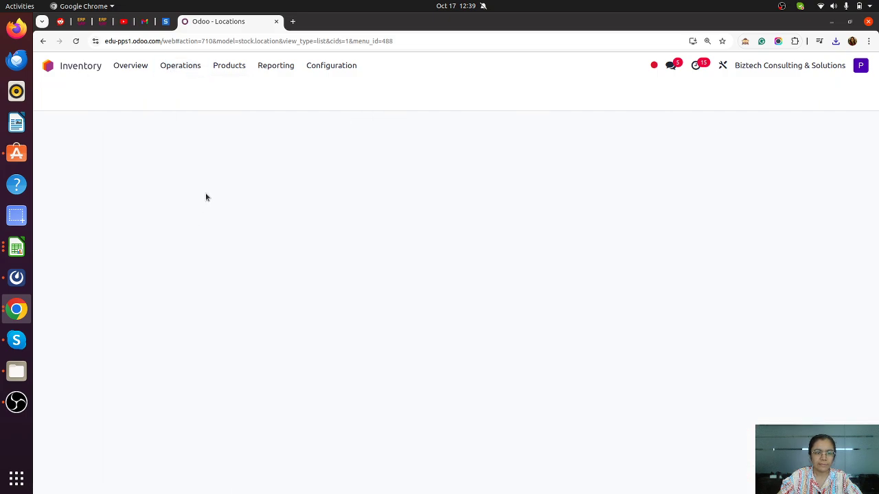
- Upload stock_quant (6).xlsx as the inventory adjustments import file, then test and import it
left_click(229, 92)
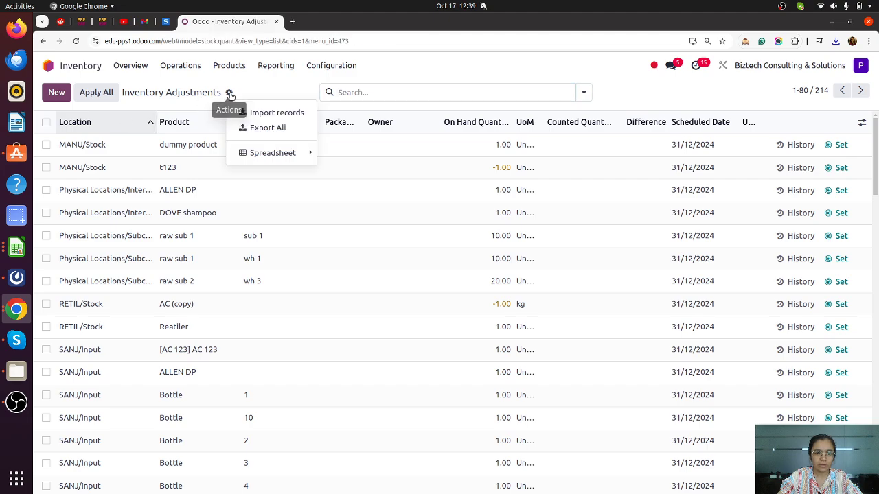
left_click(264, 112)
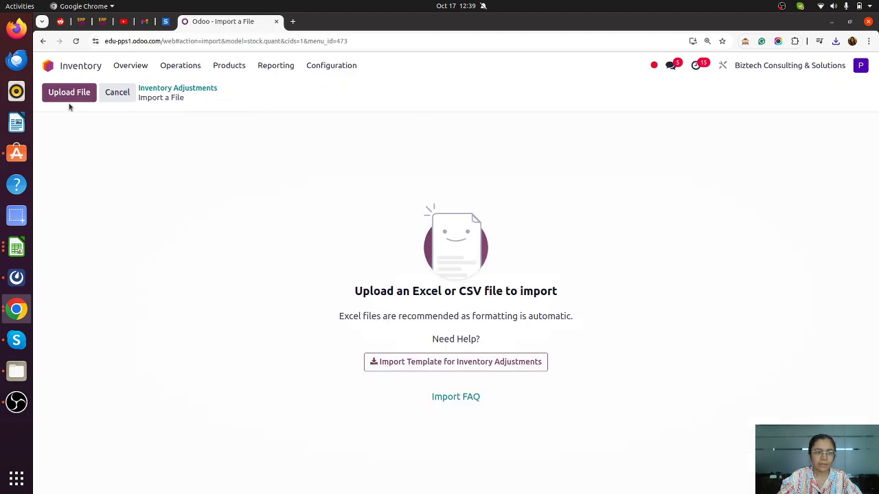
left_click(69, 92)
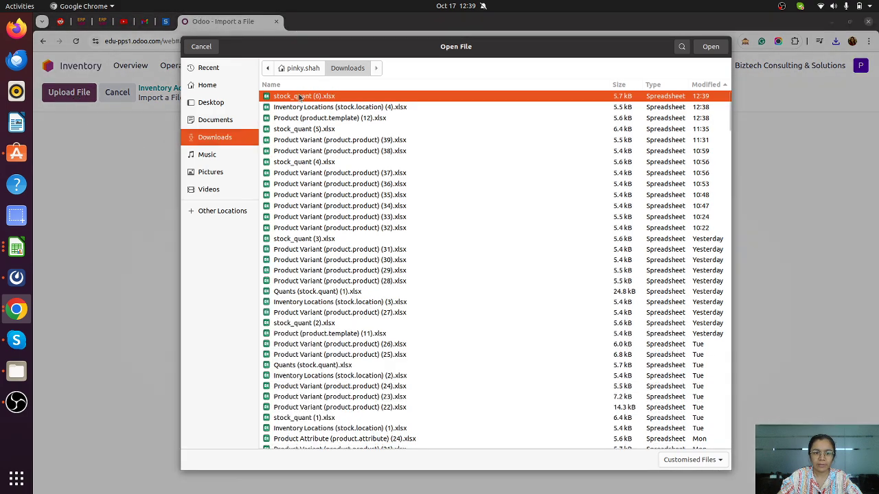
left_click(712, 47)
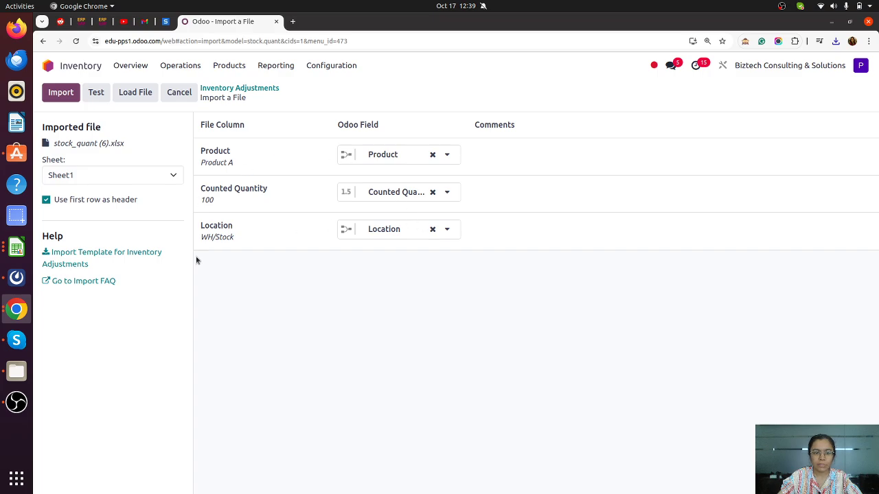
left_click(97, 96)
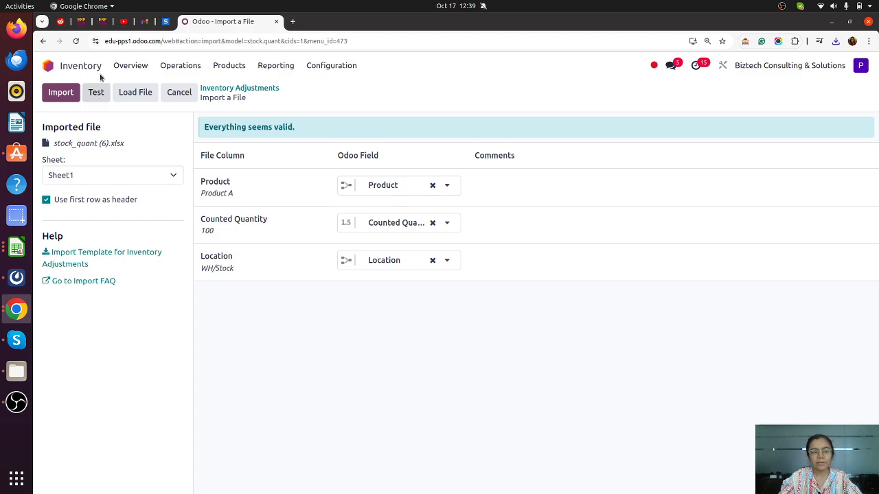
left_click(61, 92)
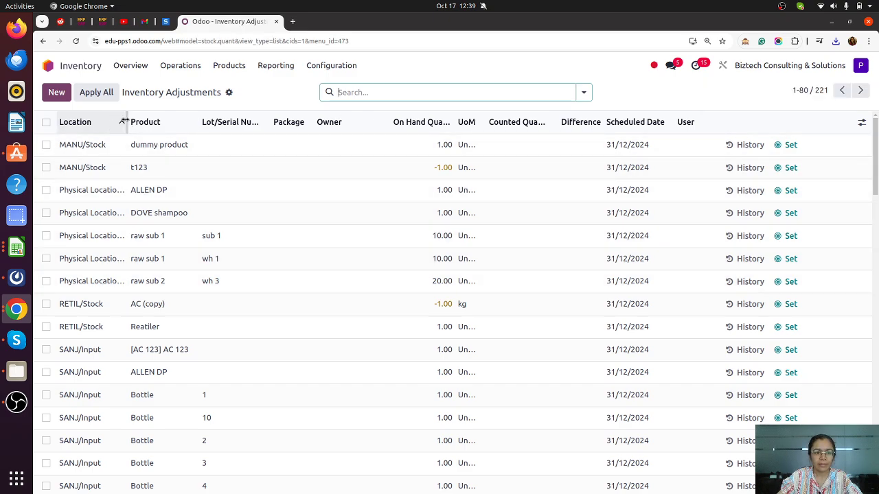
- Apply all inventory adjustments with "Initial Quantity" as the inventory reason
left_click(101, 94)
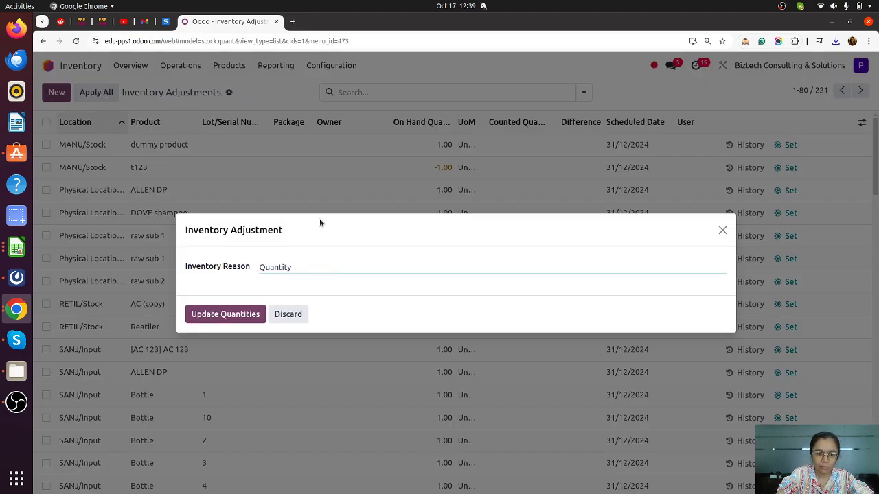
key("BackSpace")
key("BackSpace")
key("BackSpace")
key("BackSpace")
key("BackSpace")
key("BackSpace")
key("BackSpace")
type("In")
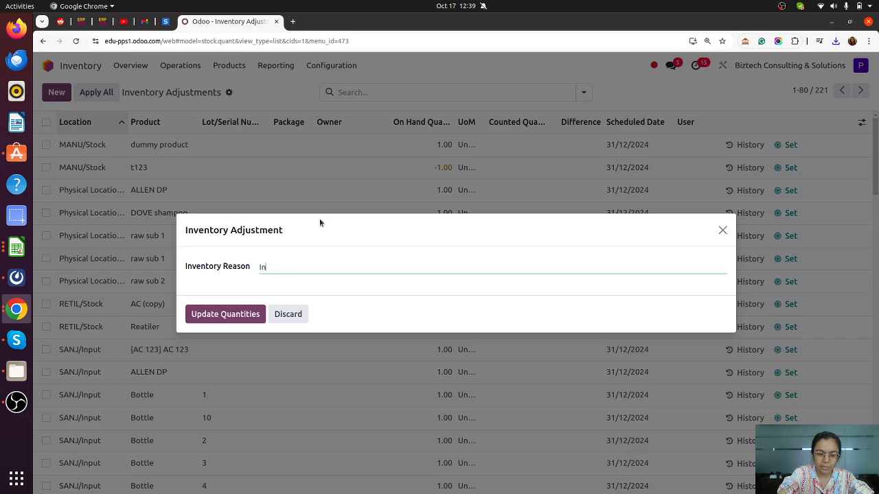
type("tial Qi")
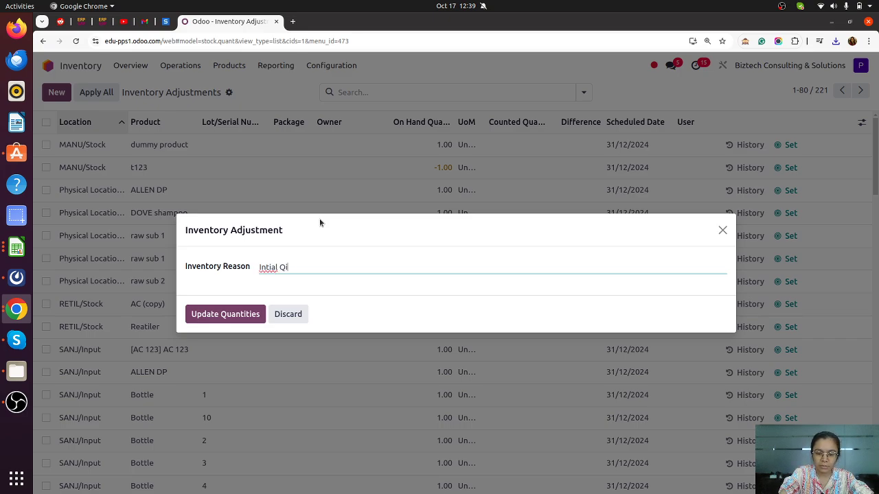
key("BackSpace")
type("uan")
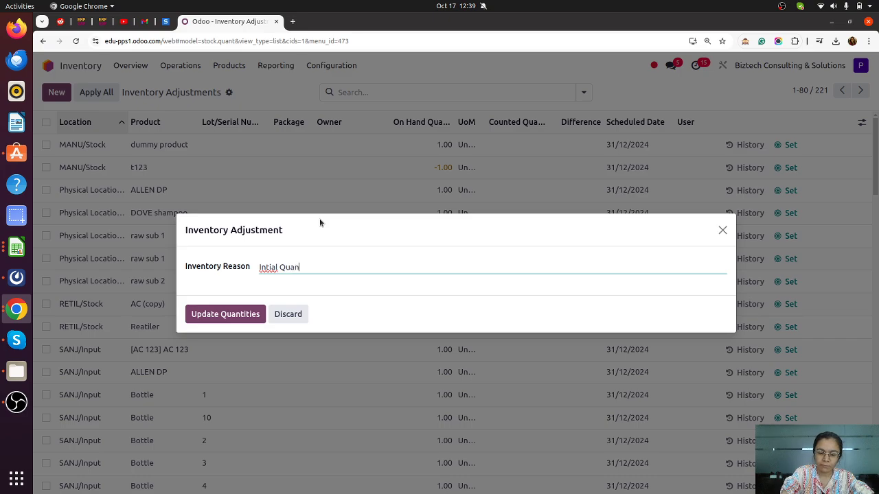
type("tity")
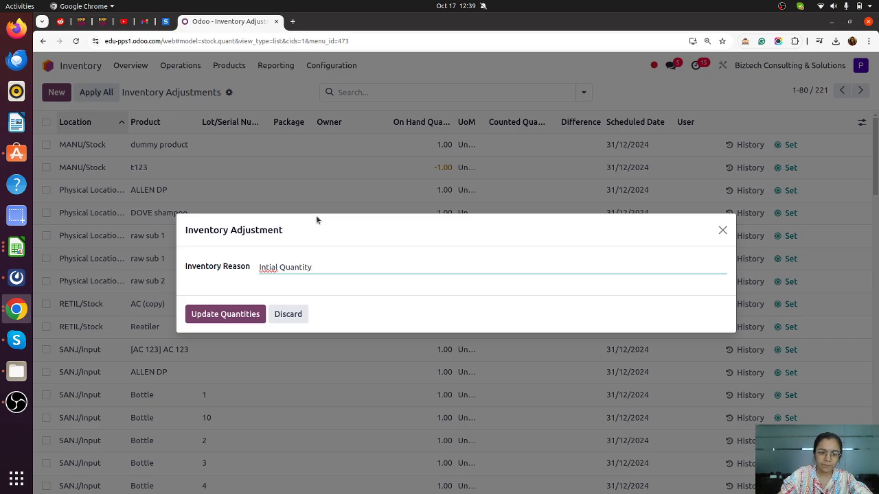
right_click(259, 267)
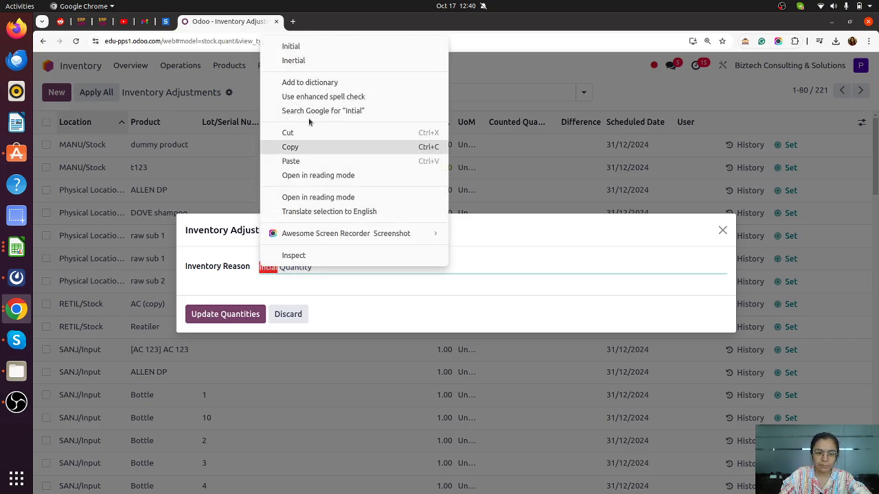
left_click(290, 44)
left_click(227, 314)
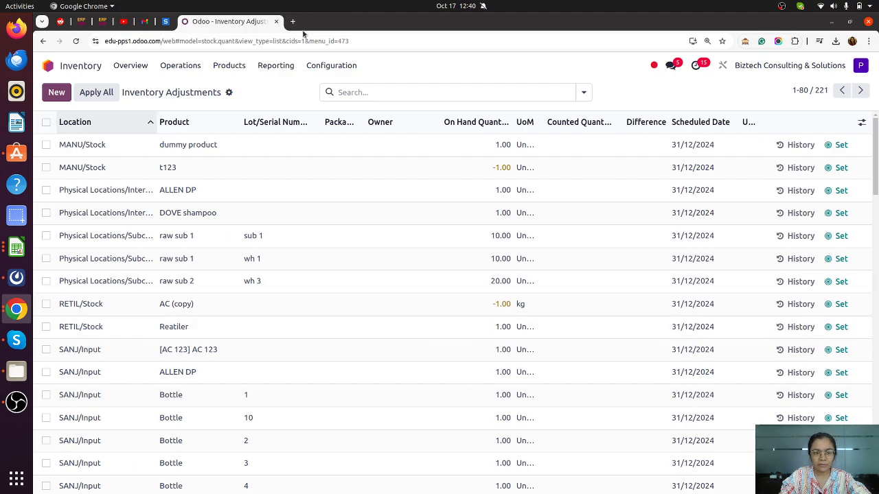
- Search the Products page for "product" in list view and compare the on-hand quantities of Products A to G with the sheet
left_click(229, 66)
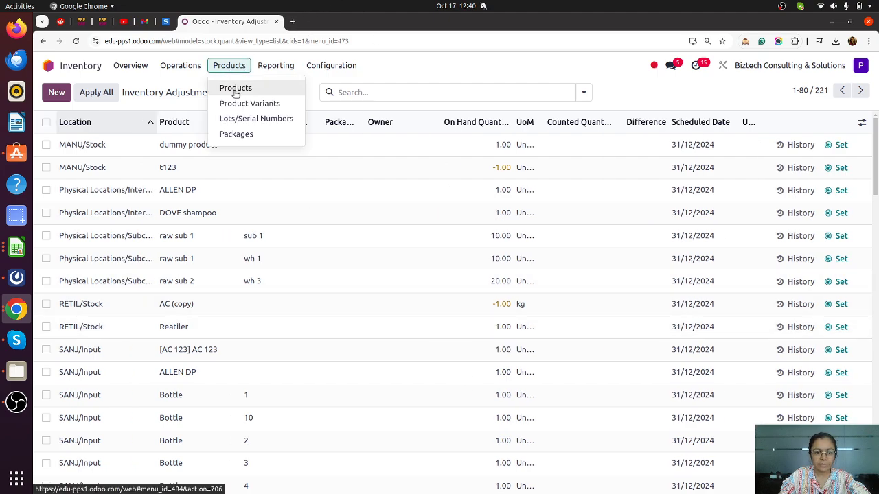
left_click(234, 93)
left_click(16, 247)
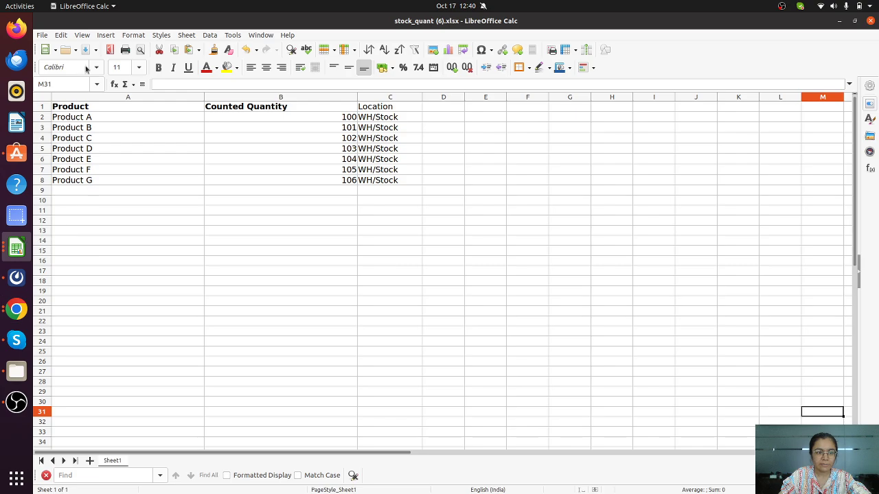
left_click(90, 118)
left_click(342, 119)
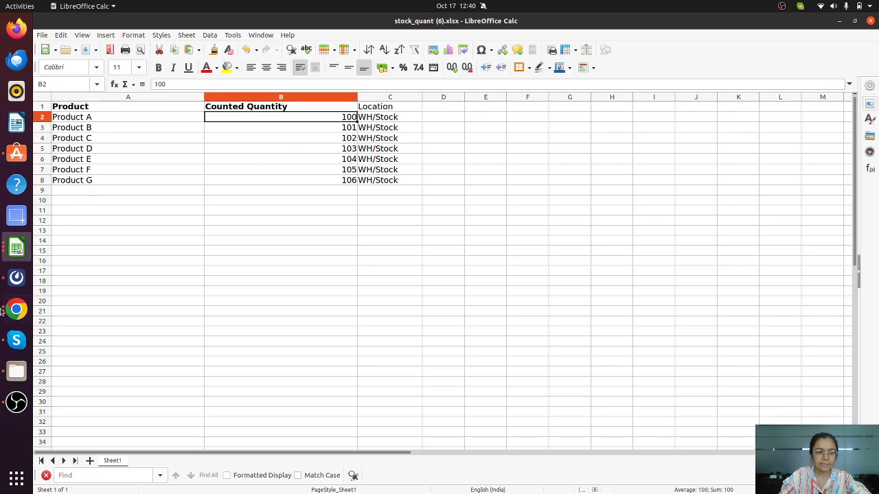
left_click(16, 309)
type("product")
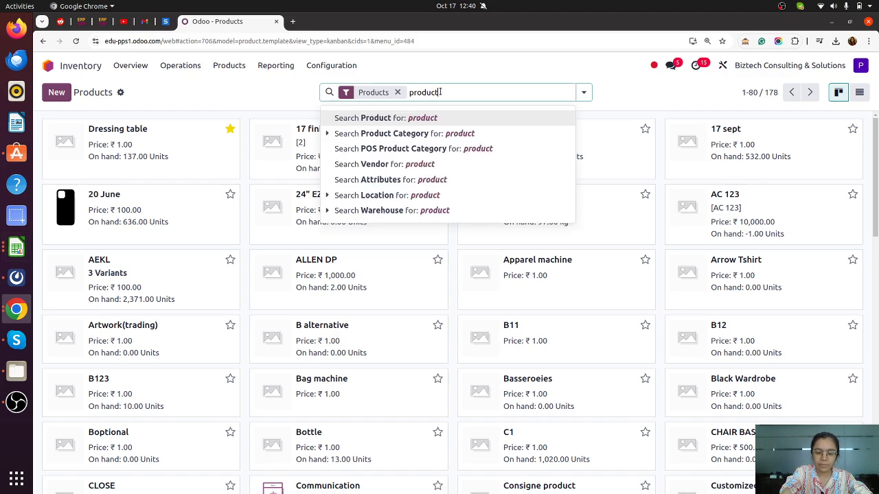
key("Return")
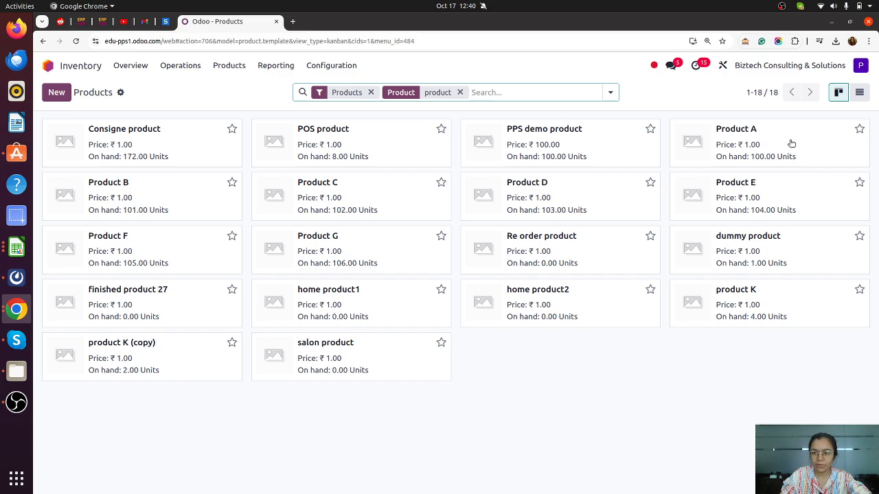
left_click(859, 92)
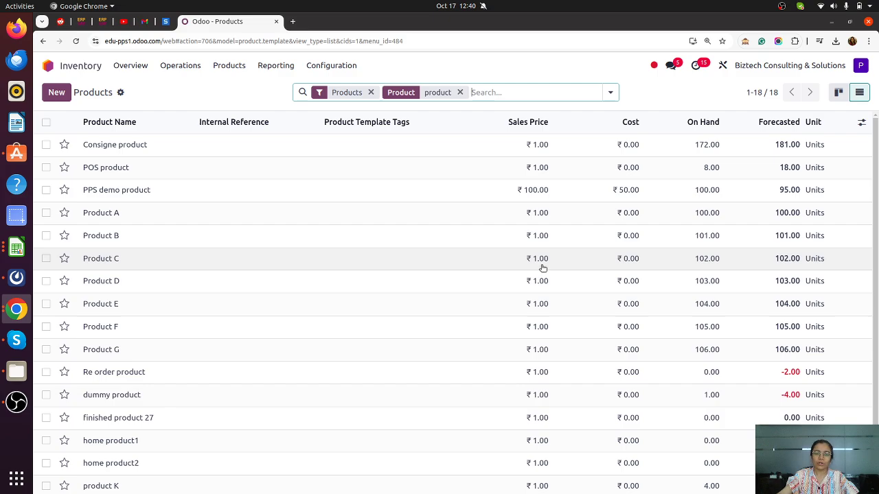
left_click(20, 313)
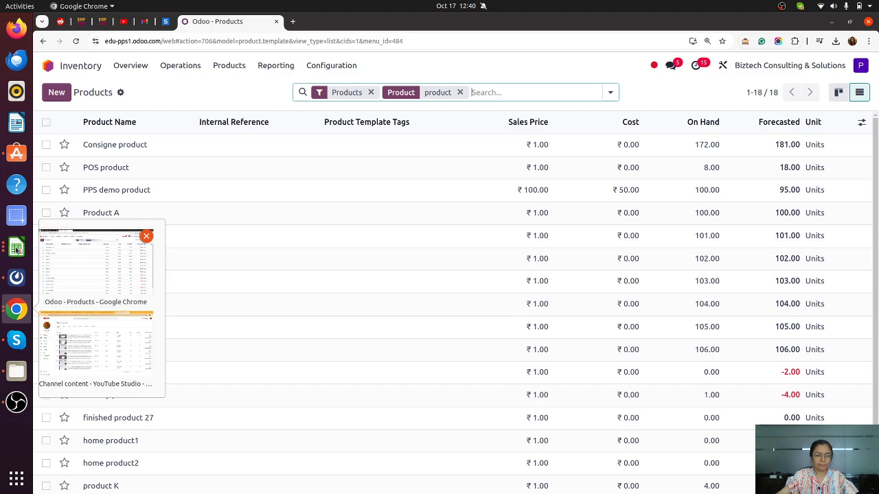
left_click(89, 260)
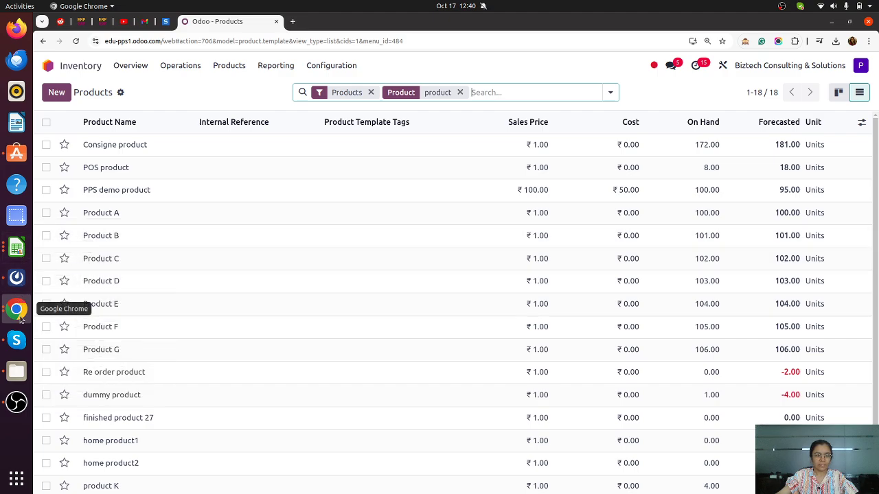
left_click(20, 319)
left_click(84, 254)
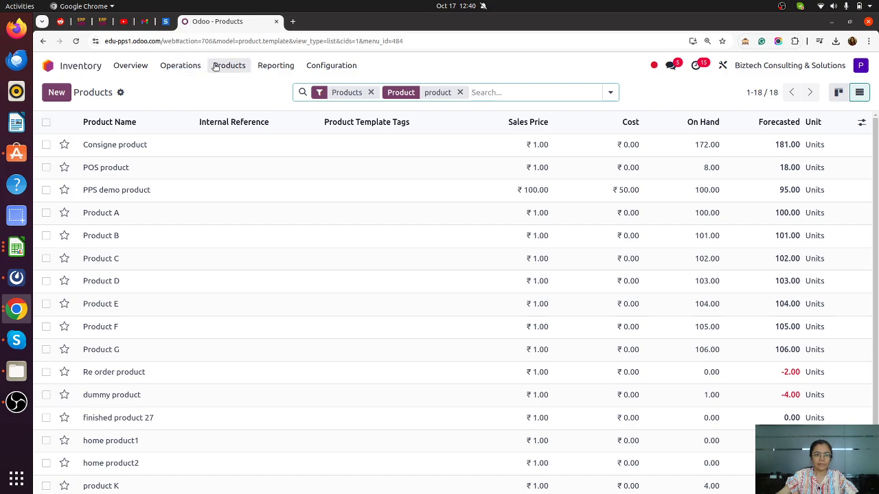
- Open the Product Variants list and group it by Created on, by month and then by day
left_click(216, 66)
left_click(262, 105)
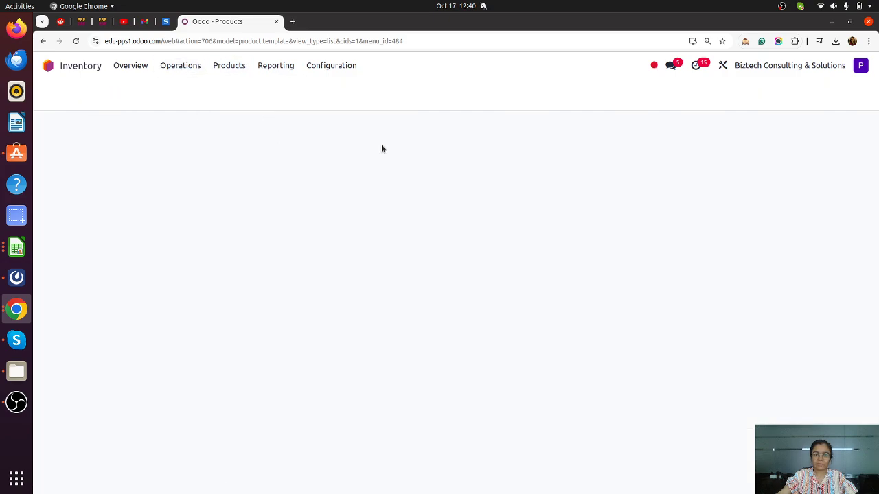
left_click(583, 92)
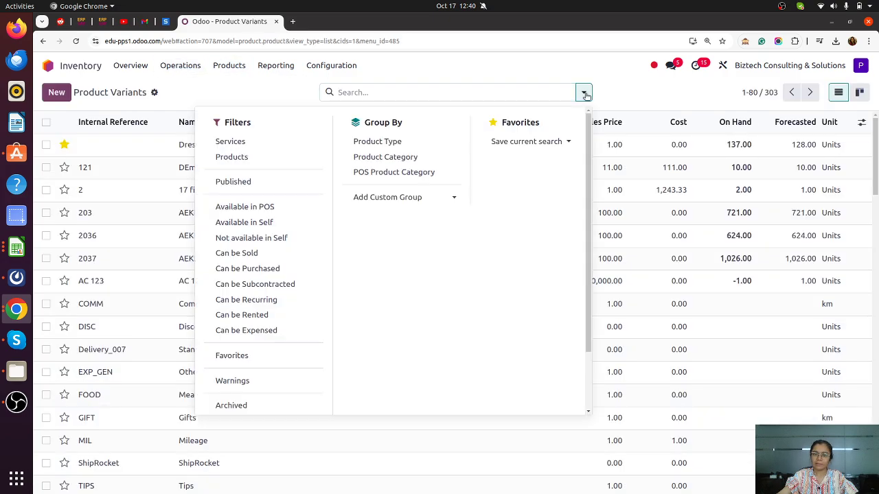
left_click(369, 195)
scroll(398, 338, "down", 5)
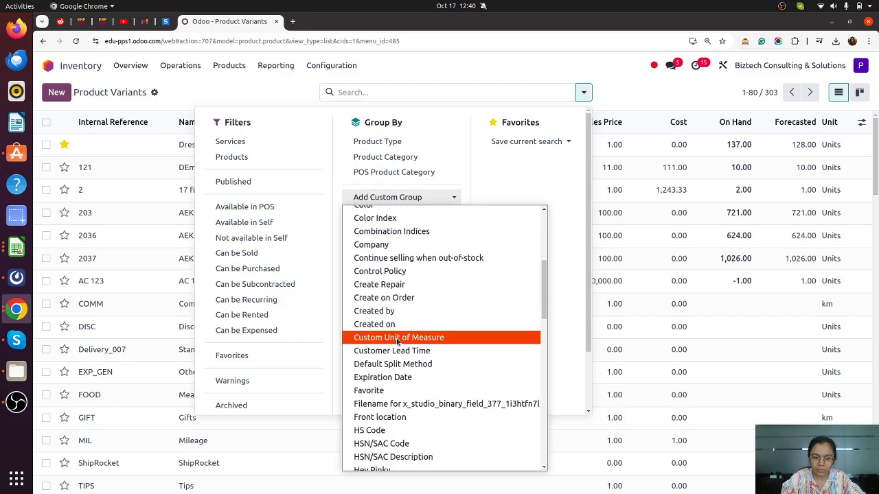
left_click(398, 325)
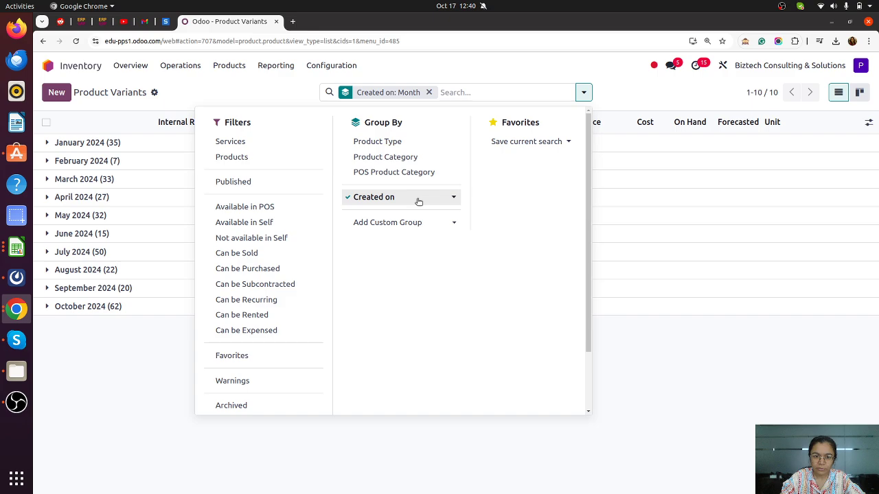
left_click(417, 199)
left_click(374, 274)
left_click(141, 406)
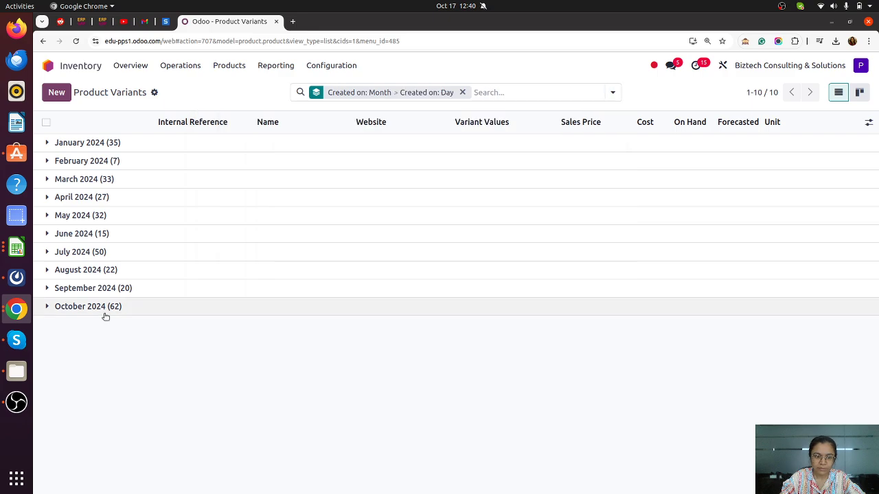
- Expand the October 2024 group and its 17 Oct 2024 subgroup to list the variants
left_click(105, 311)
left_click(104, 438)
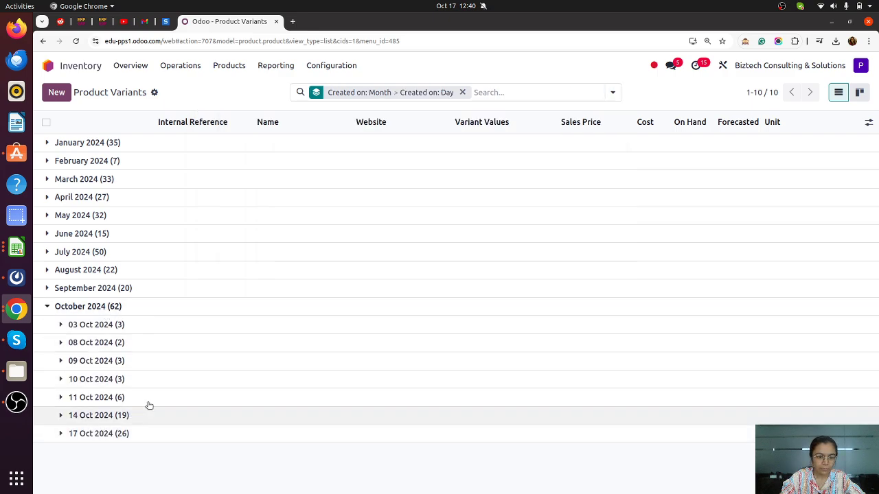
scroll(192, 368, "down", 5)
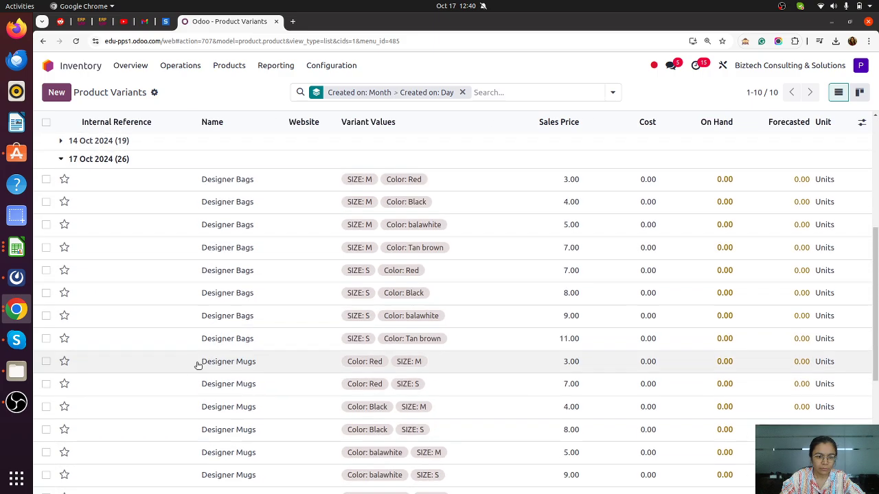
- Select all eight Designer Bags variants in the 17 Oct 2024 group
left_click(46, 179)
left_click(46, 202)
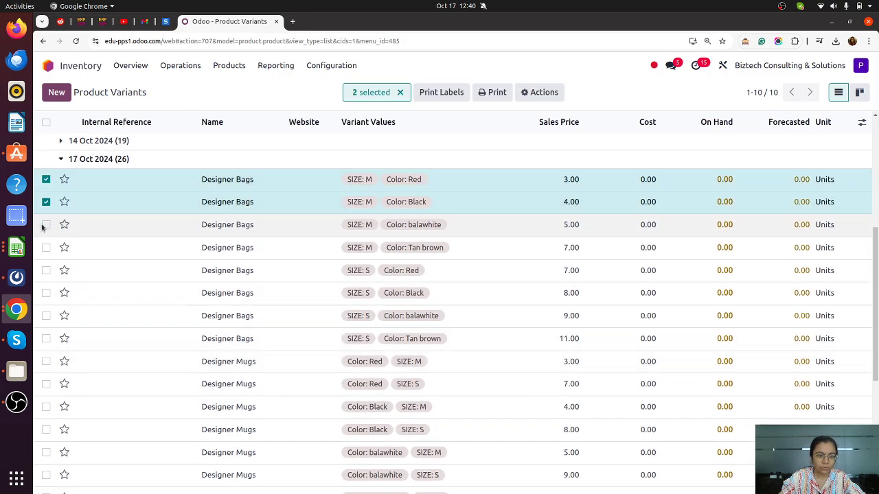
left_click(46, 224)
left_click(46, 247)
left_click(46, 270)
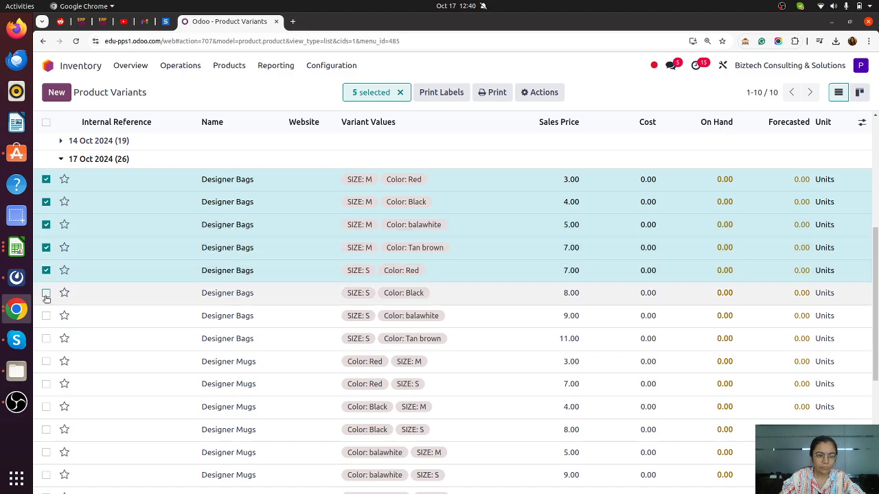
left_click(46, 292)
left_click(46, 315)
left_click(46, 339)
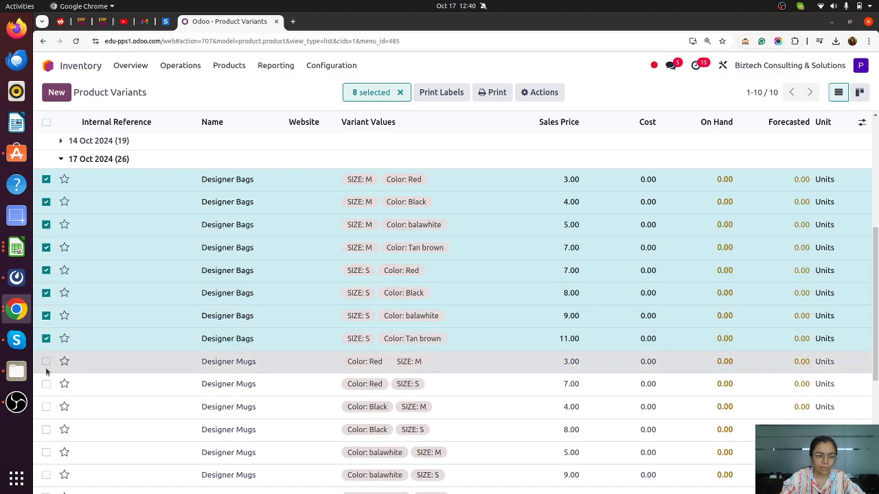
- Add all eight Designer Mugs variants in the 17 Oct 2024 group to the selection
left_click(46, 361)
left_click(46, 384)
left_click(46, 407)
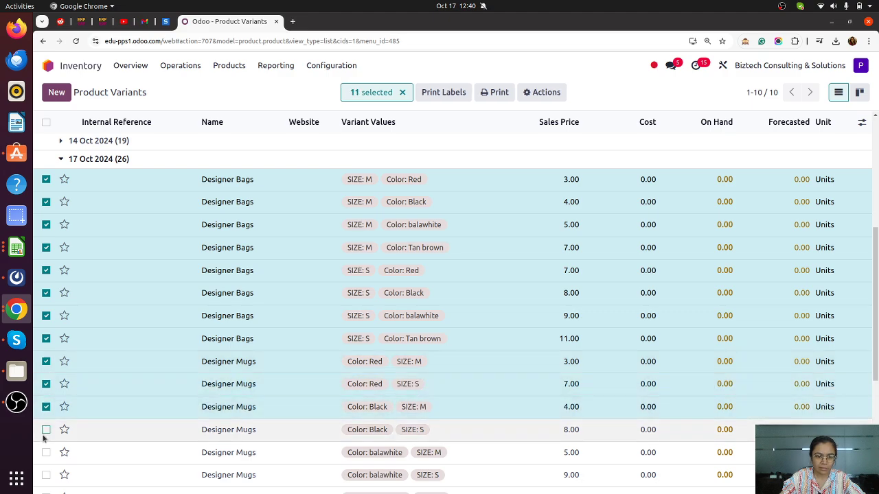
left_click(46, 429)
left_click(46, 453)
left_click(46, 475)
scroll(151, 405, "down", 3)
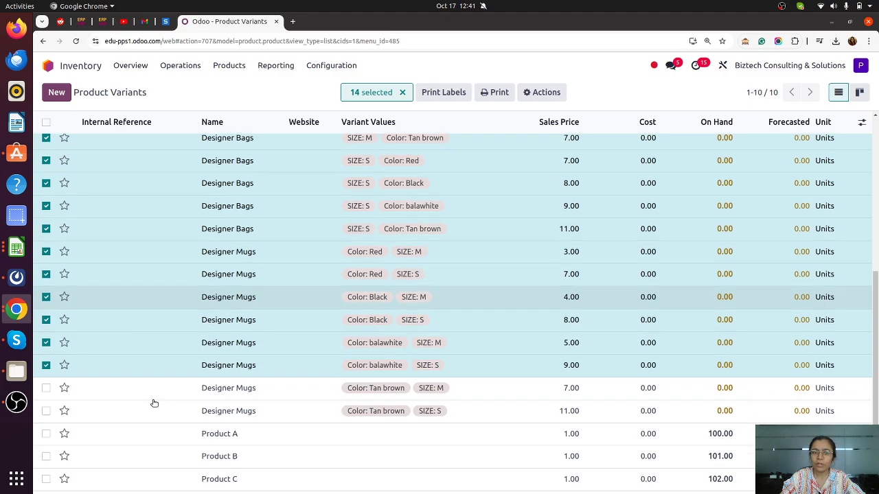
left_click(46, 388)
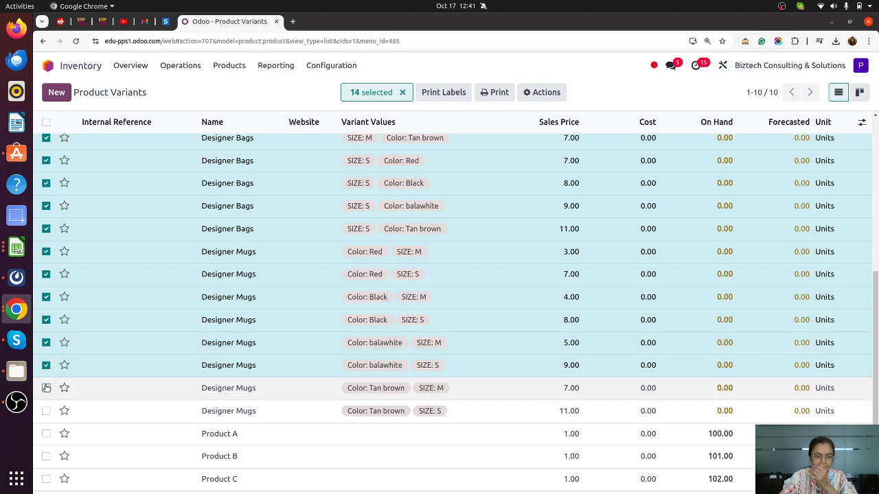
left_click(46, 410)
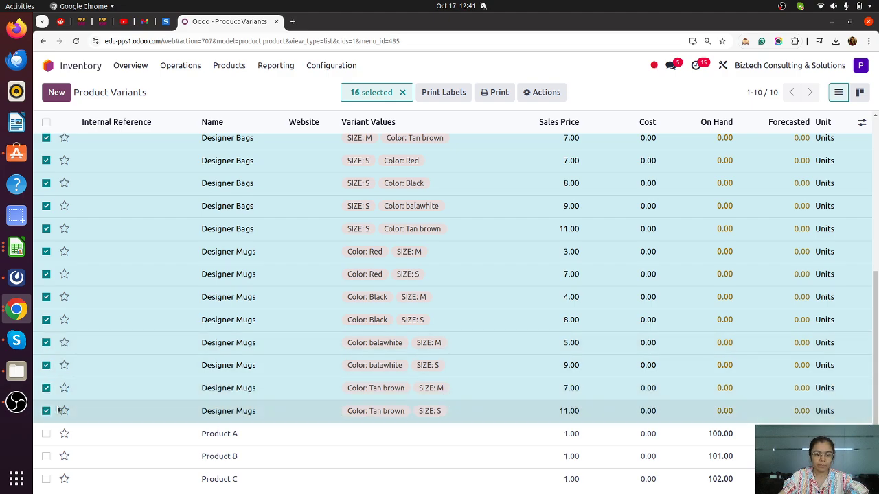
- Start an export of the selected variants and remove all default fields from the fields to export
left_click(545, 92)
left_click(553, 119)
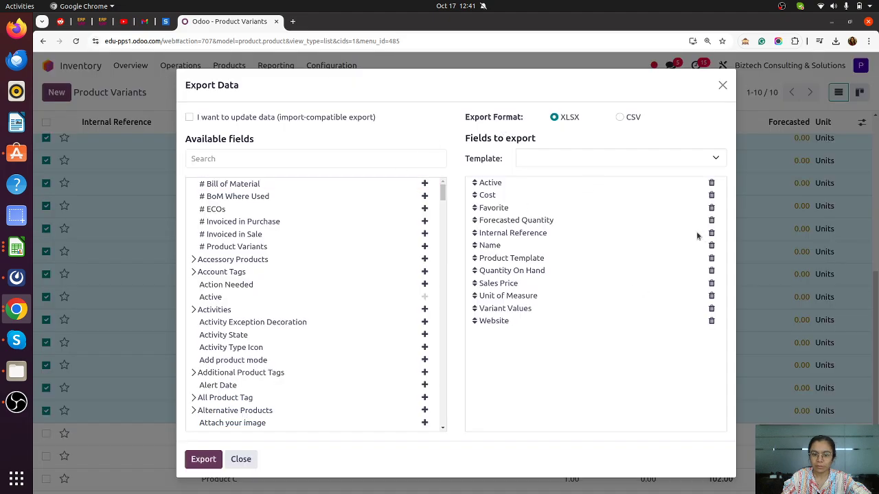
left_click(712, 184)
left_click(711, 183)
left_click(711, 183)
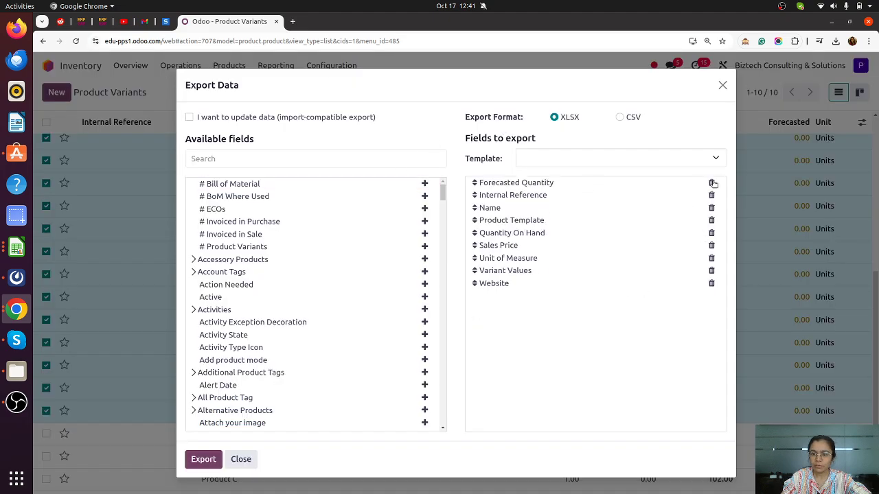
left_click(711, 183)
left_click(711, 183)
left_click(712, 184)
left_click(712, 183)
left_click(713, 183)
left_click(712, 183)
left_click(712, 183)
left_click(711, 183)
left_click(712, 184)
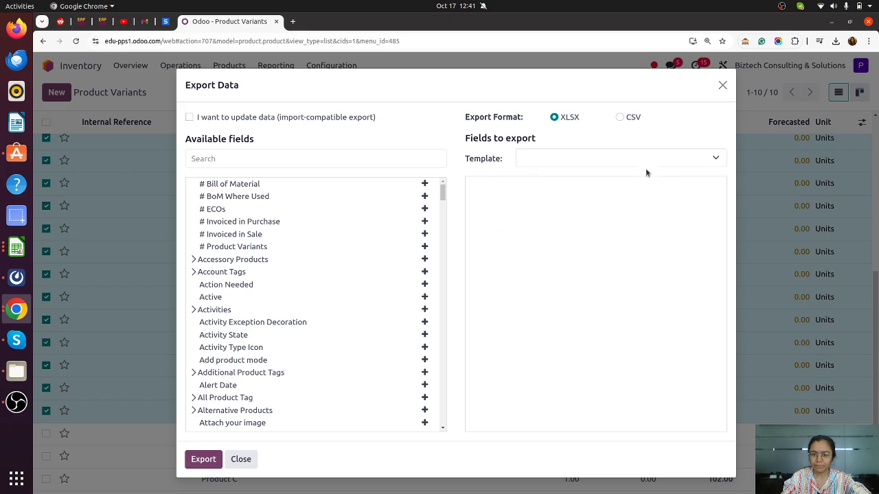
- Add Display Name and External ID to the fields to export, and export the variants as XLSX
left_click(260, 152)
type("d")
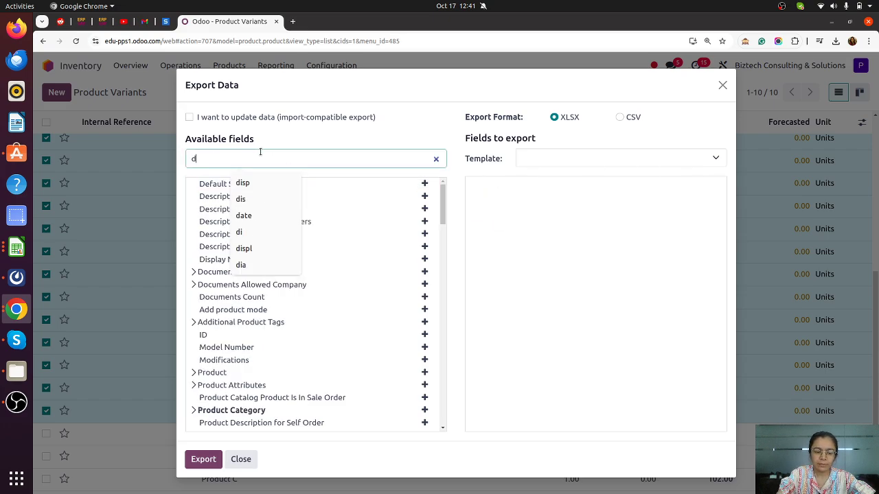
key("BackSpace")
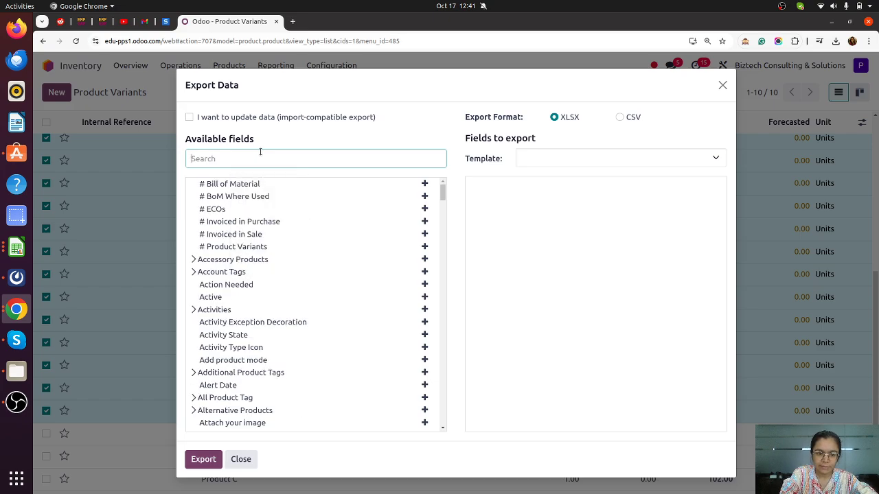
type("disp")
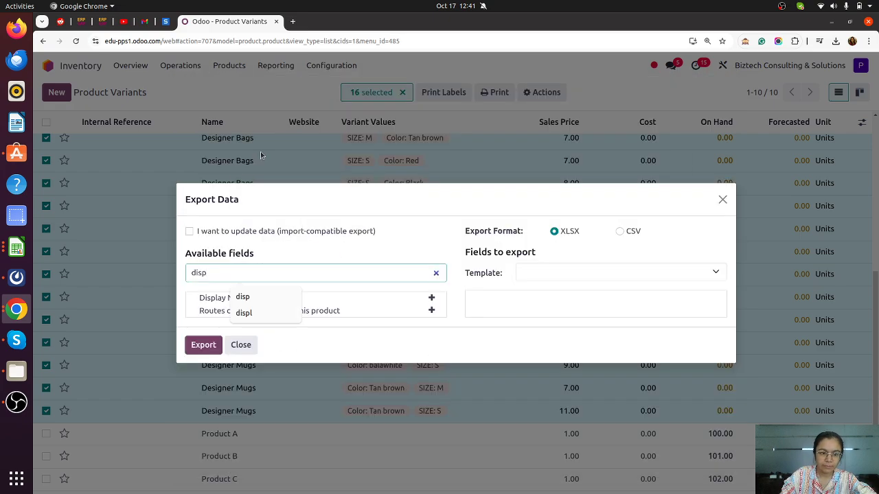
left_click(432, 297)
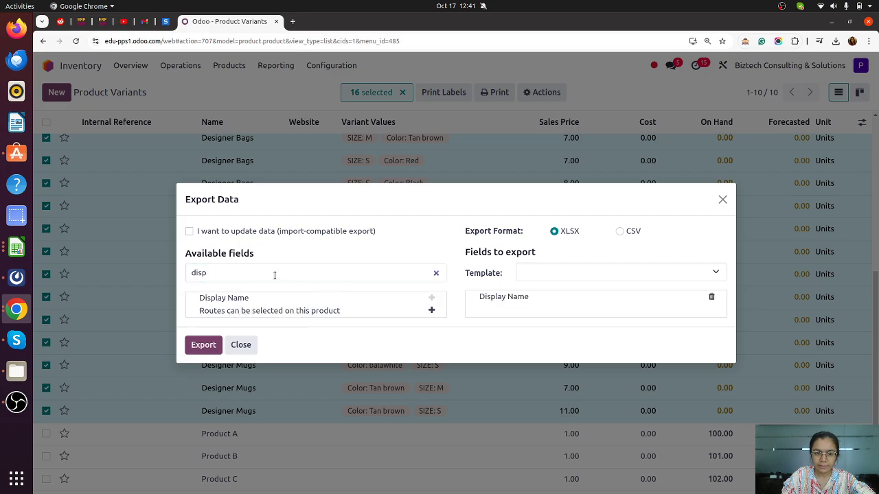
type("exter")
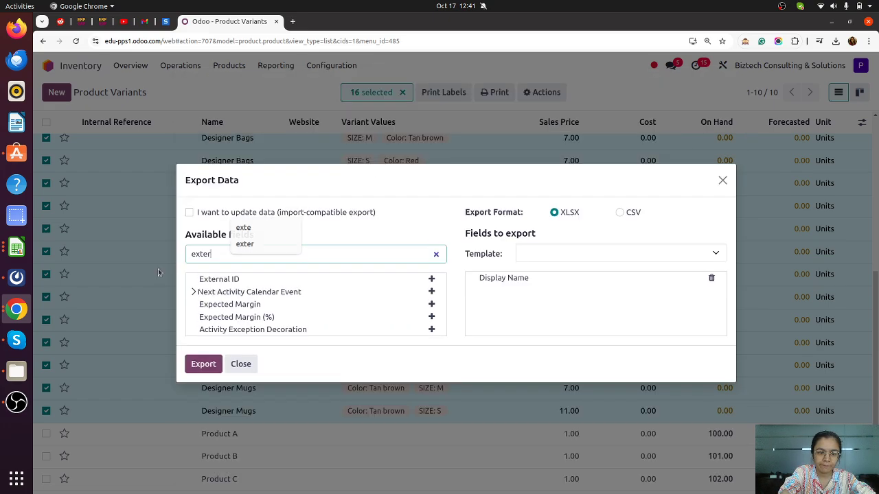
left_click(432, 281)
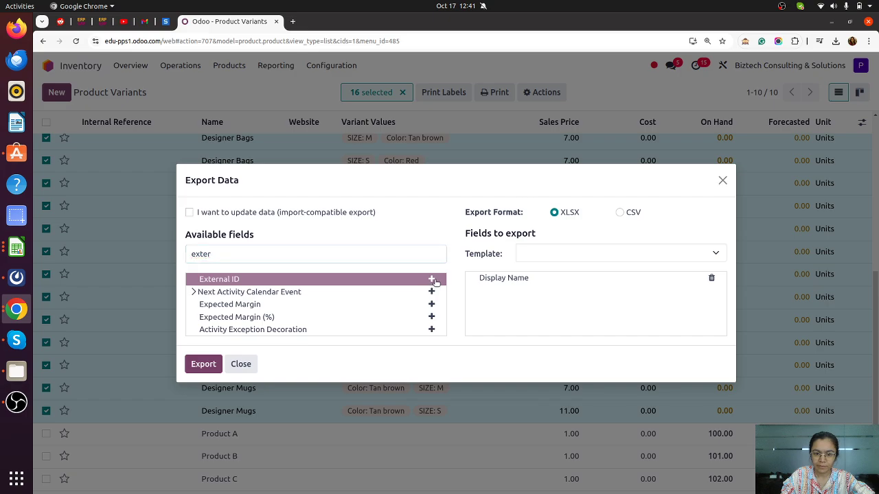
left_click(431, 278)
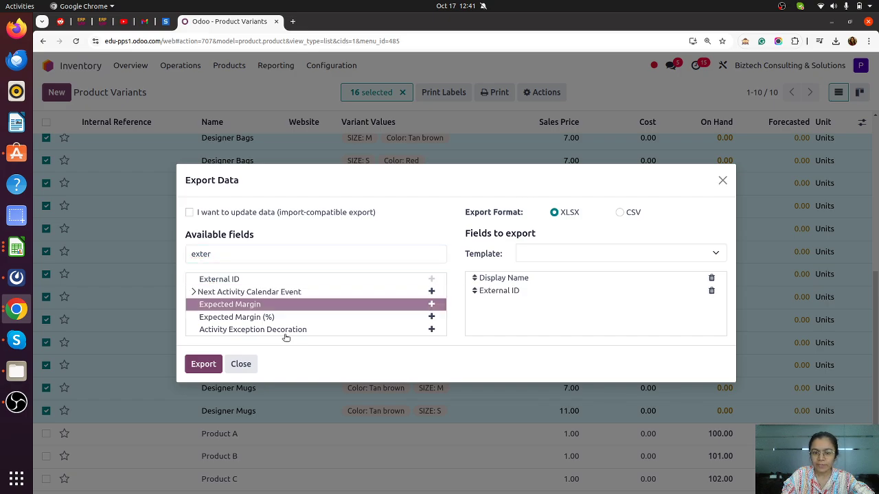
left_click(203, 364)
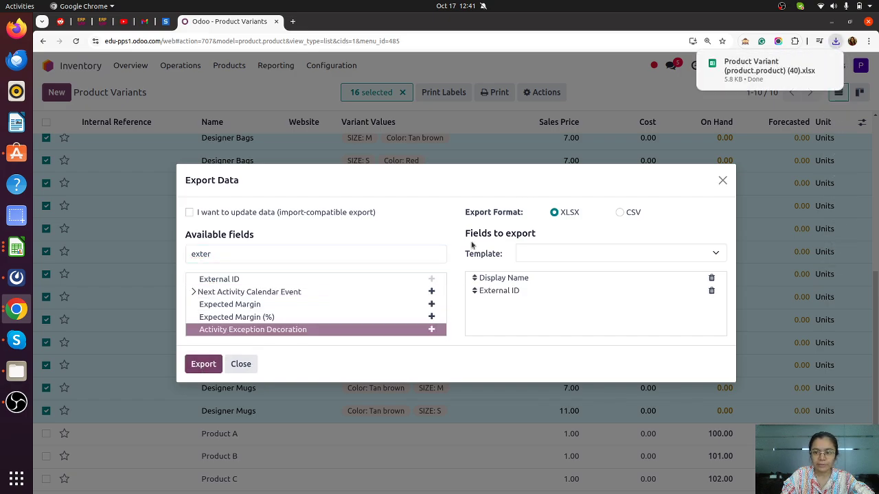
- Open the downloaded Product Variant (product.product) (40).xlsx and delete the October 2024 and 17 Oct 2024 group rows
left_click(758, 73)
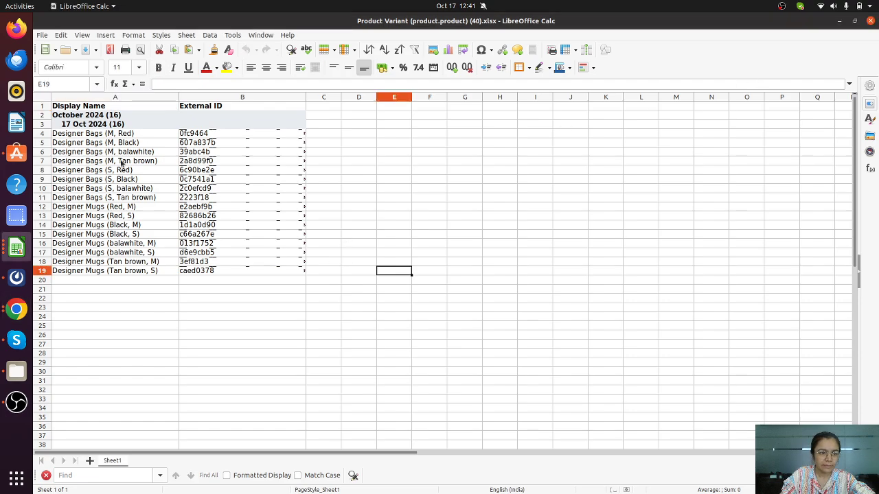
left_click_drag(42, 117, 41, 125)
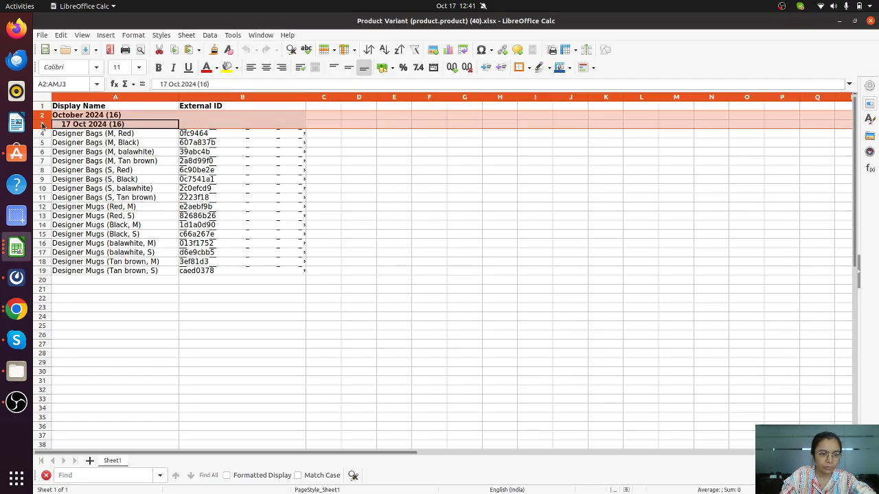
right_click(43, 129)
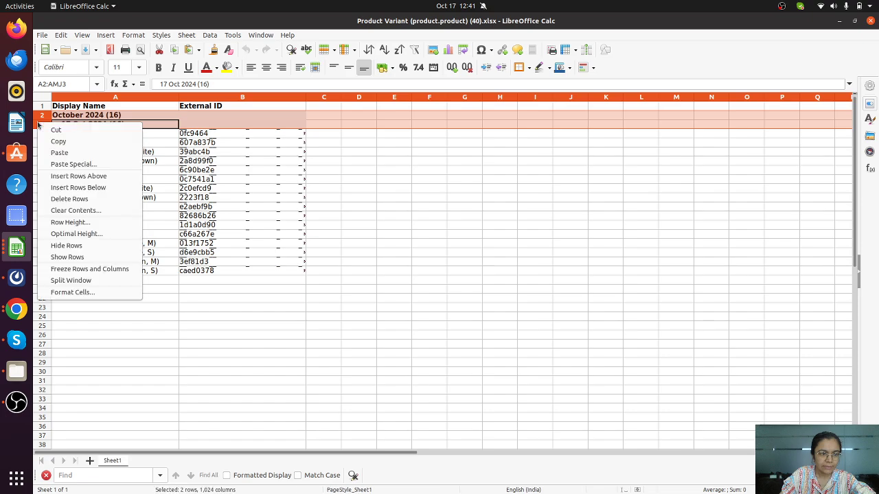
left_click(75, 199)
left_click(373, 306)
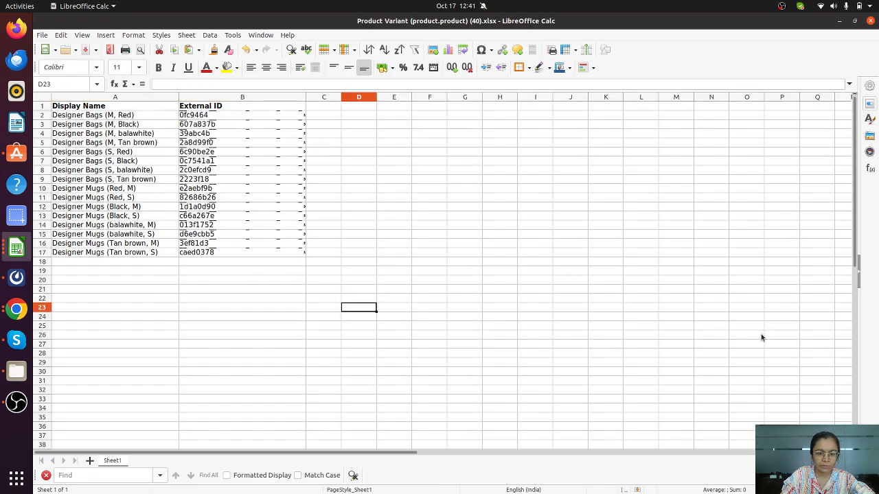
- Add the headers Counted q in C1 and Location in D1, and widen the Counted q column slightly
scroll(374, 306, "up", 3)
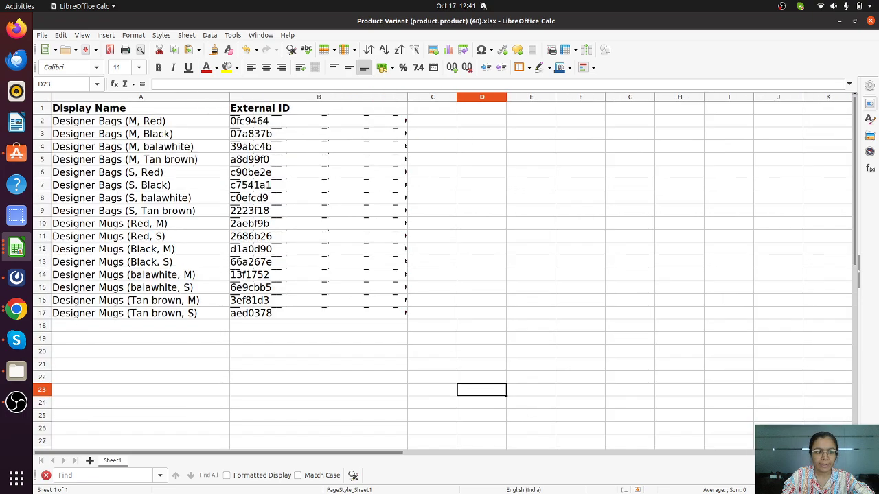
left_click(259, 112)
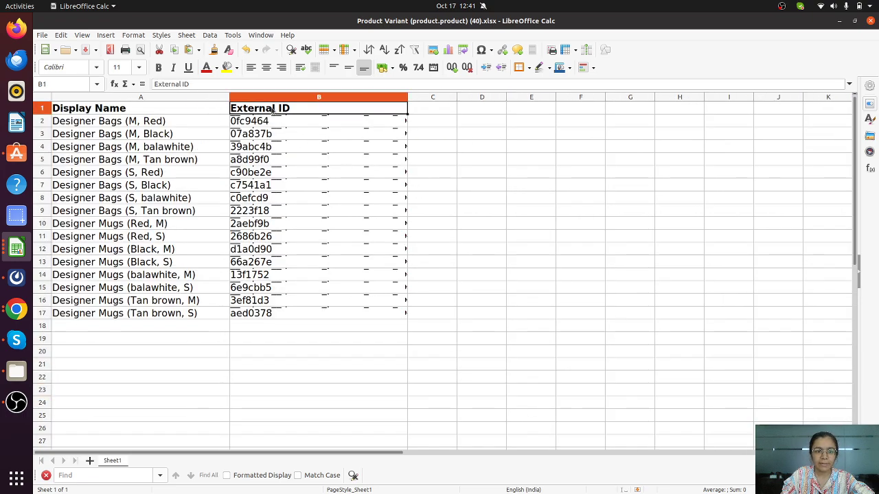
left_click(429, 110)
type("C")
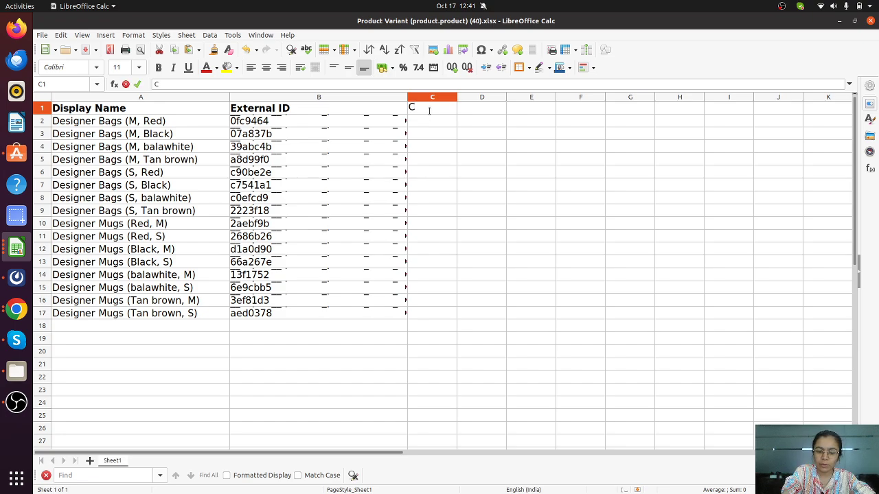
type("ounted q")
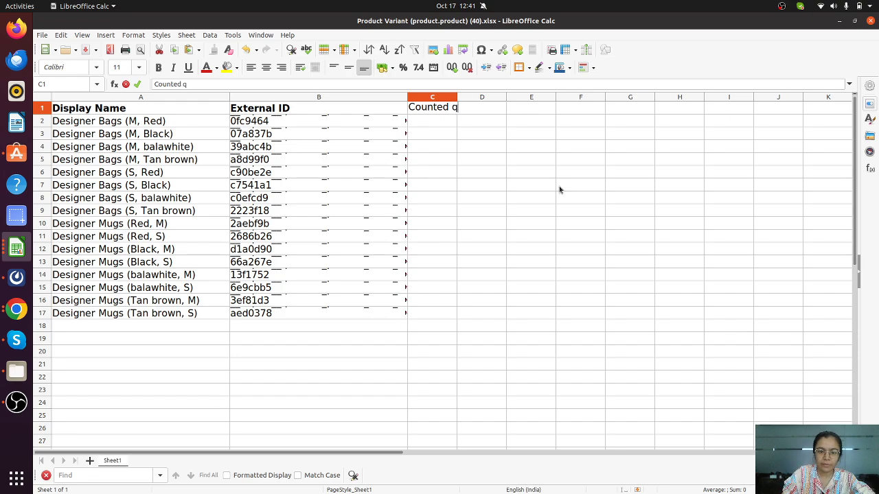
left_click(551, 196)
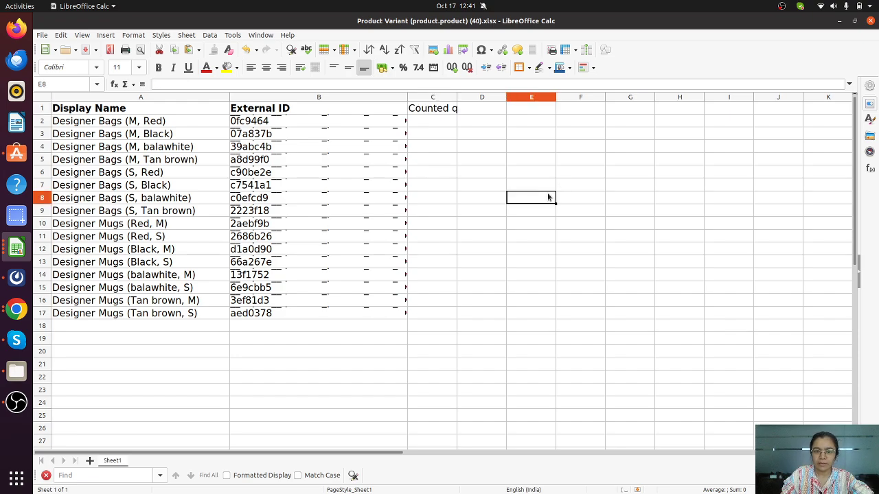
left_click_drag(457, 97, 469, 97)
left_click(497, 114)
type("Location")
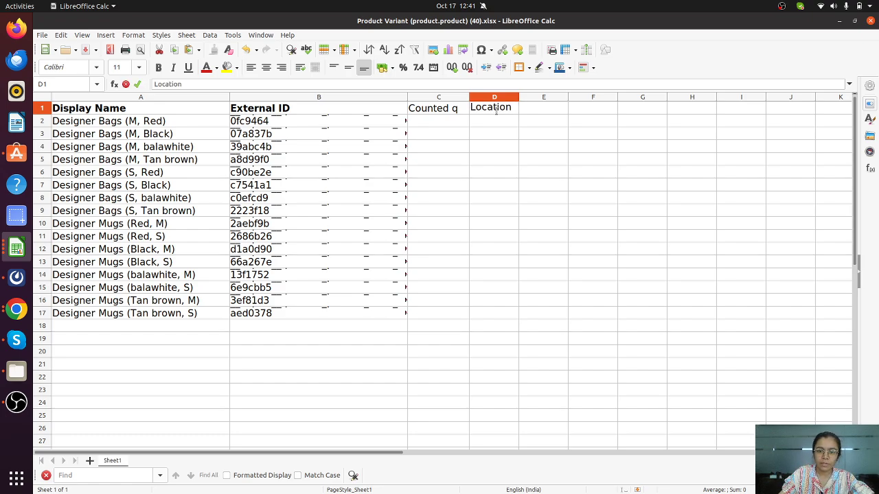
left_click(592, 221)
- Fill the Counted q column for all Designer Bags and Mugs variants with consecutive quantities starting at 100
left_click(440, 124)
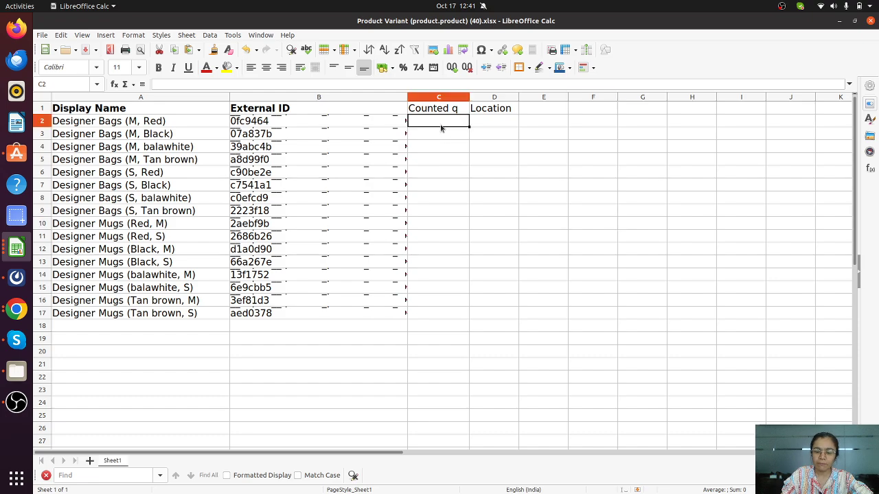
type("100")
left_click(544, 224)
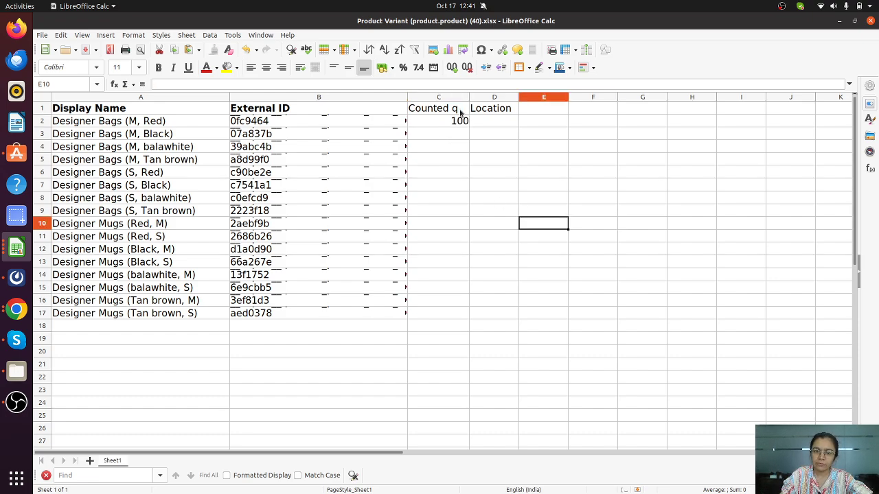
left_click(457, 123)
left_click_drag(469, 126, 540, 316)
left_click(614, 334)
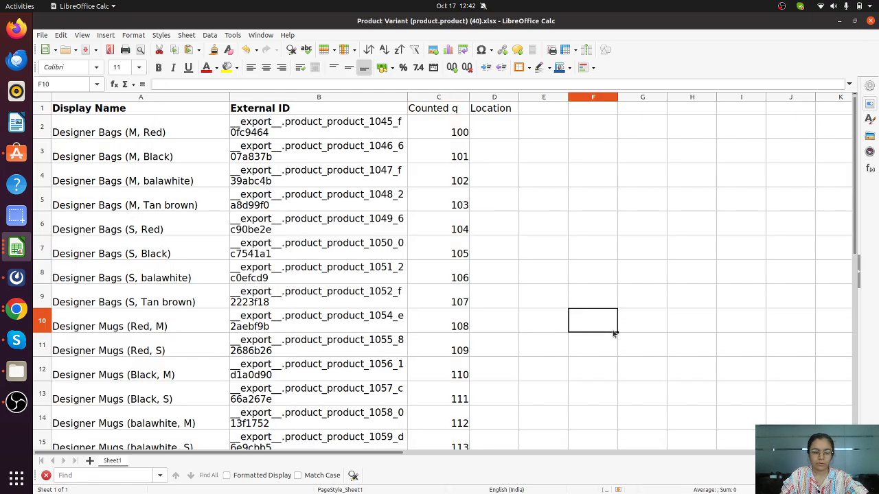
- Look up the location's display name in Inventory Locations (stock.location) (4).xlsx, and close stock_quant (6).xlsx
left_click(18, 251)
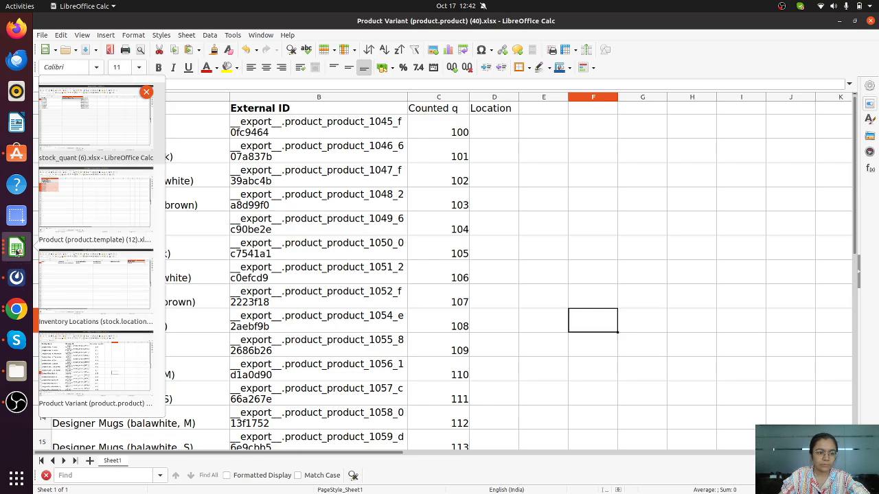
left_click(107, 292)
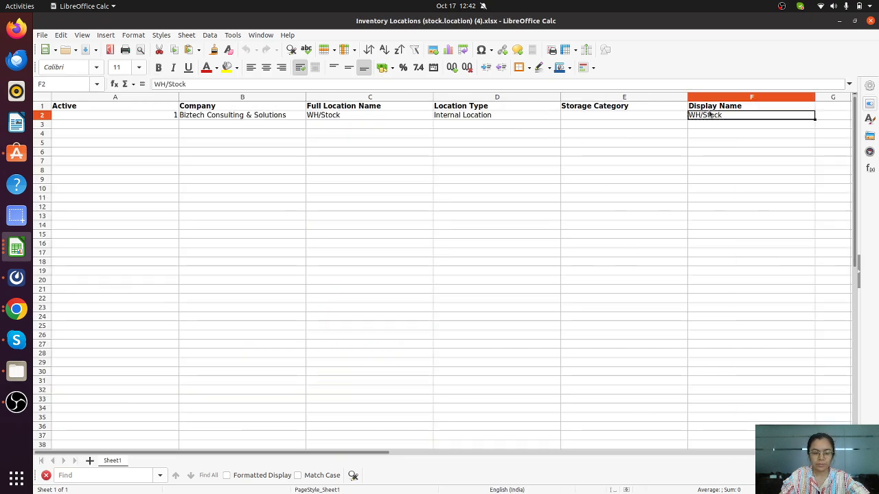
left_click(17, 247)
left_click(86, 118)
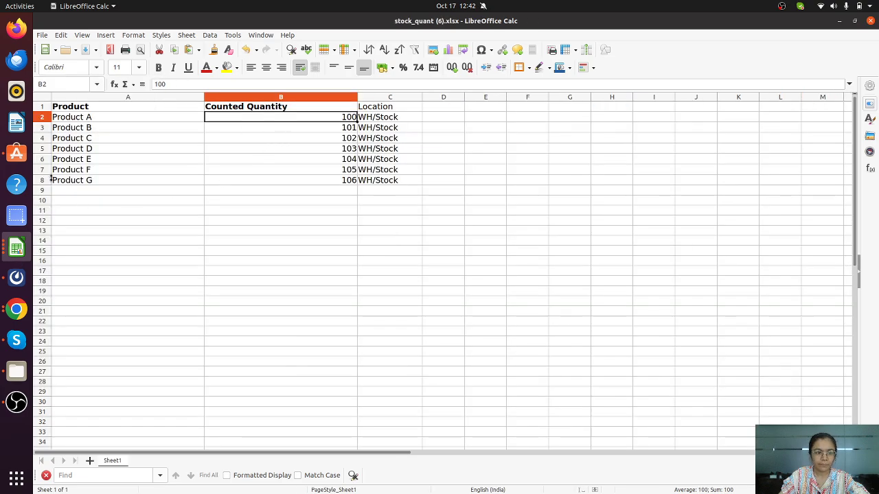
left_click(870, 22)
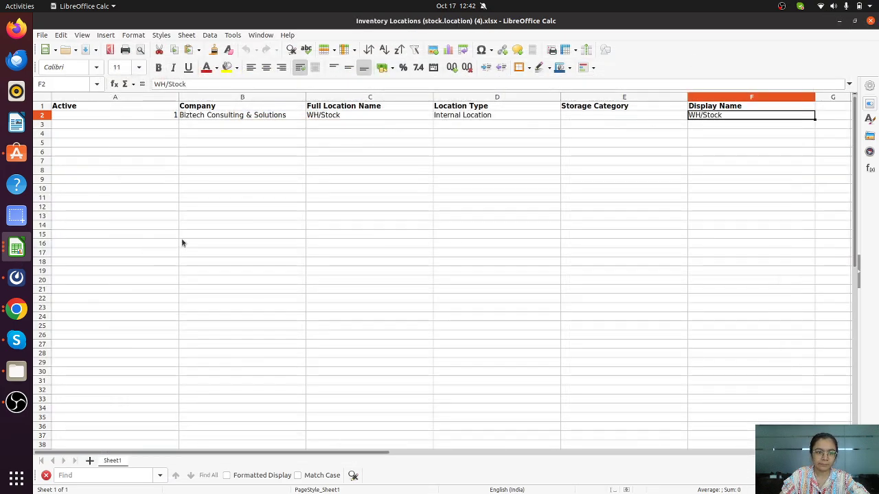
- Return to the Product Variant (product.product) (40).xlsx sheet and fill the Location column with WH/Stock for every variant row
left_click(18, 251)
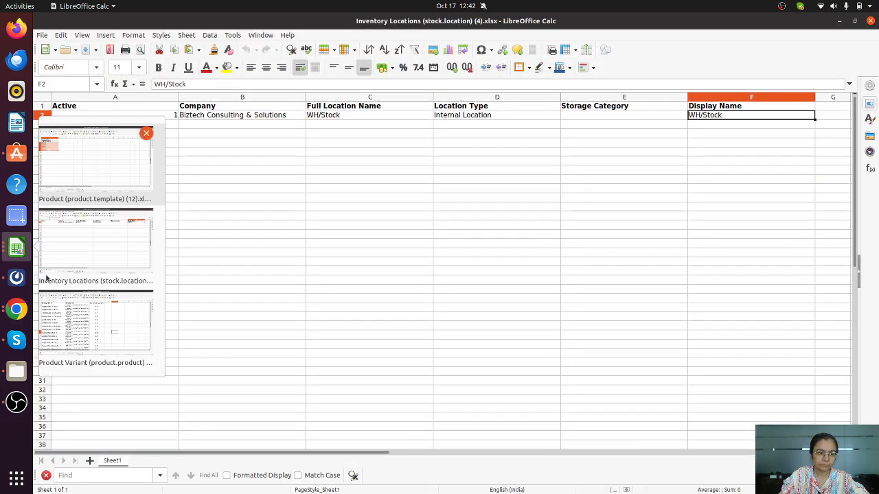
left_click(108, 319)
left_click(492, 136)
type("WH/Stock")
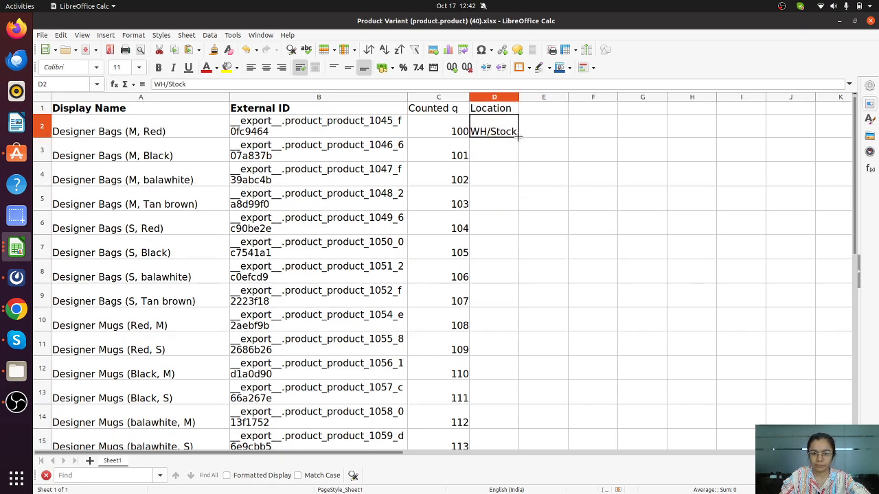
left_click_drag(519, 137, 508, 241)
left_click(668, 266)
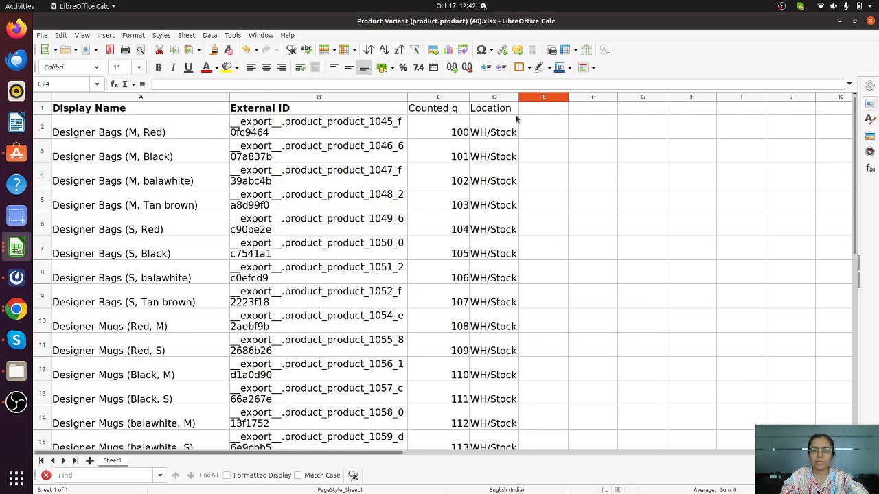
- Switch to Odoo in Chrome, close the export dialog and open the Physical Inventory adjustments
left_click(13, 316)
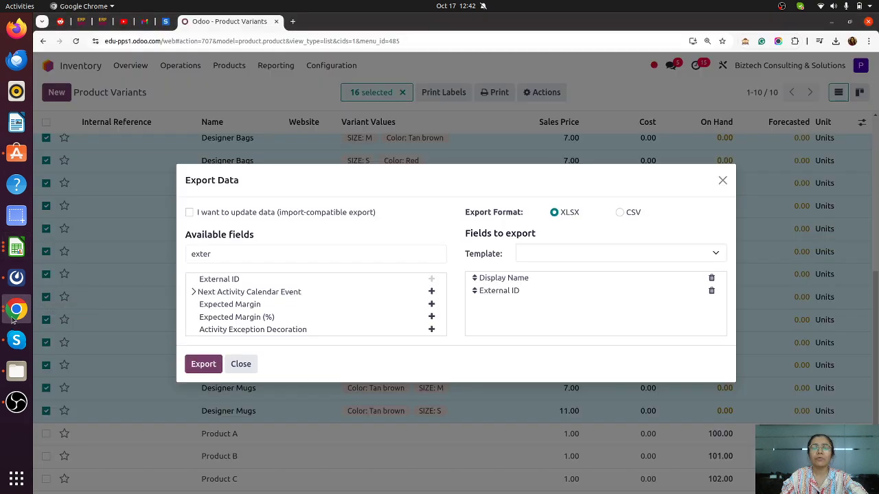
left_click(722, 180)
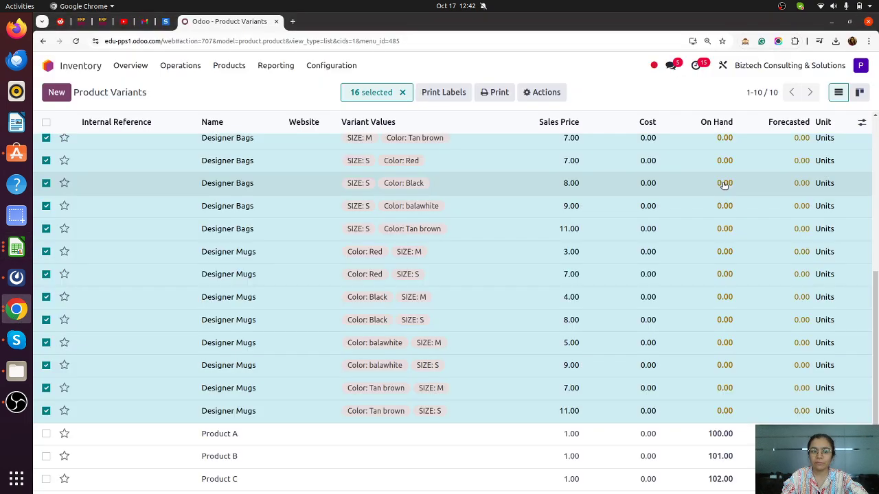
left_click(190, 68)
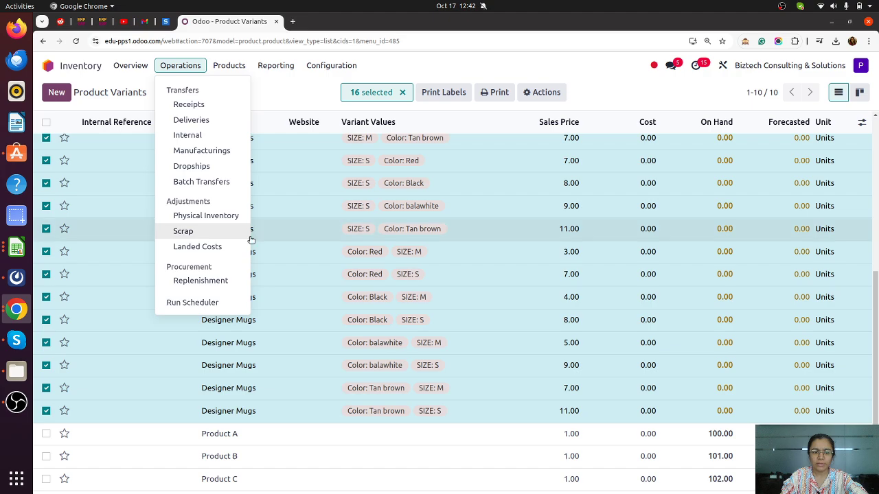
left_click(206, 217)
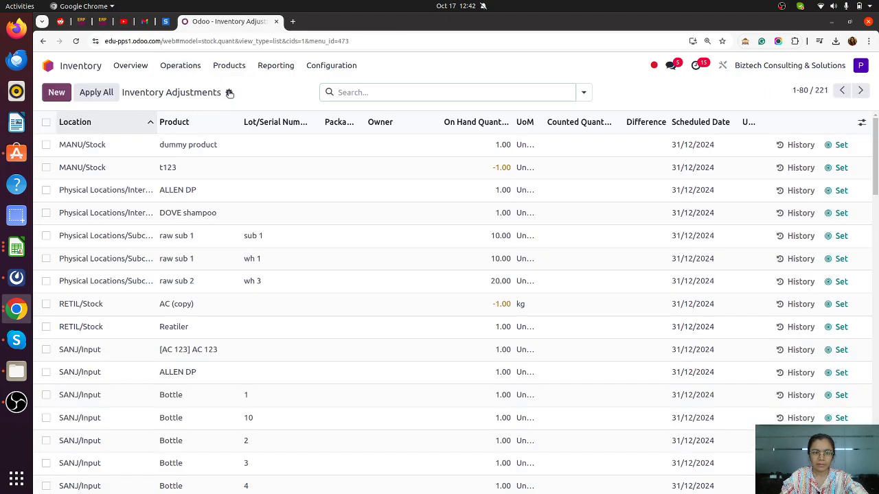
- Start a record import for the inventory adjustments and load Product Variant (product.product) (40).xlsx from Downloads
left_click(229, 92)
left_click(243, 114)
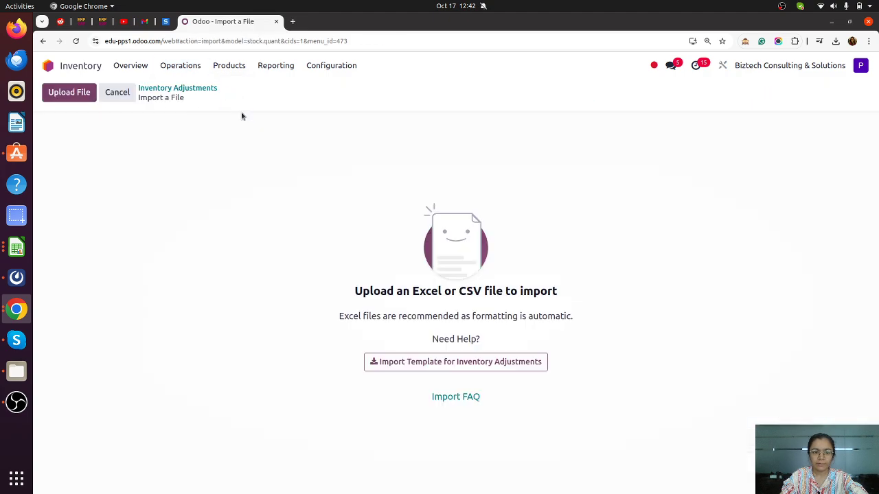
left_click(74, 92)
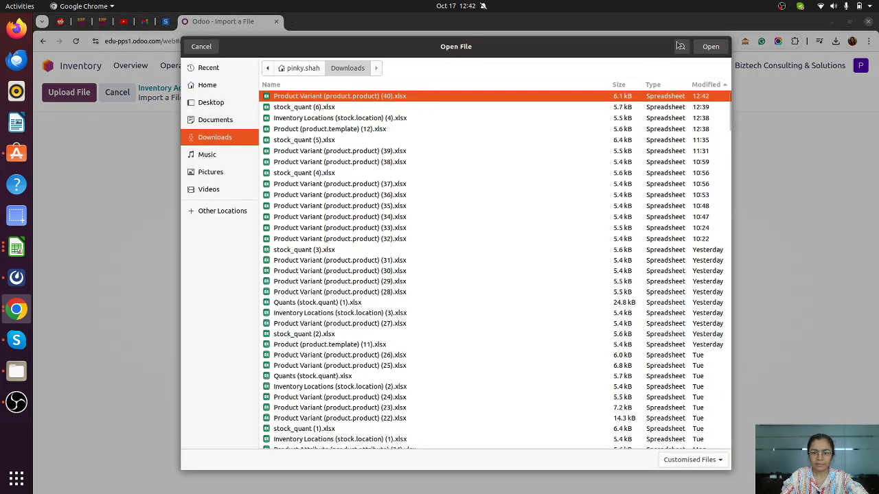
left_click(710, 47)
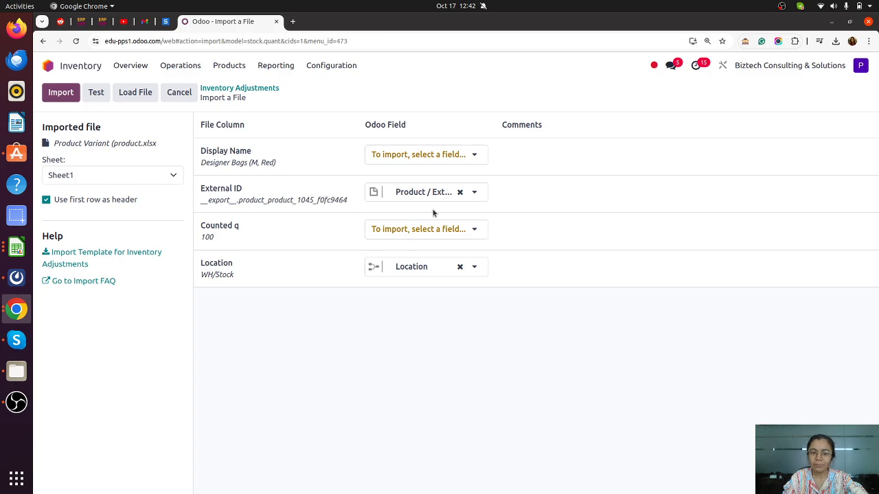
- Review the External ID mapping, map the Counted q column to Counted Quantity, and test and run the import
left_click(416, 192)
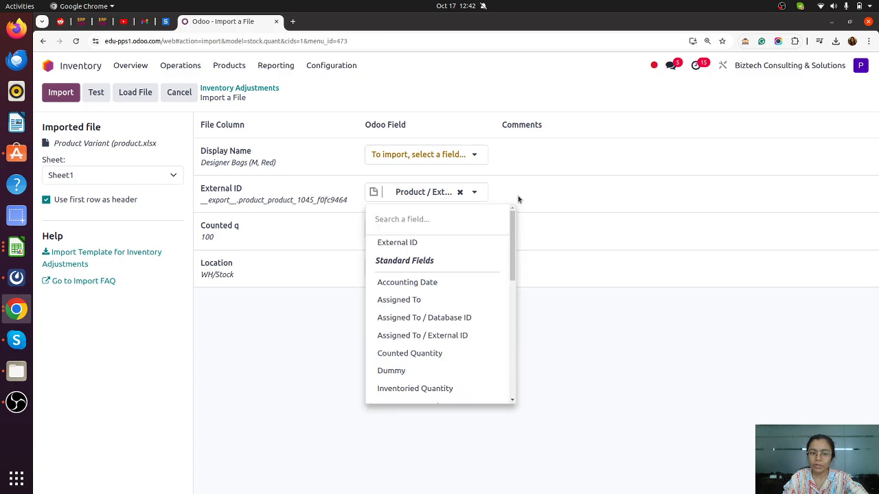
left_click(576, 288)
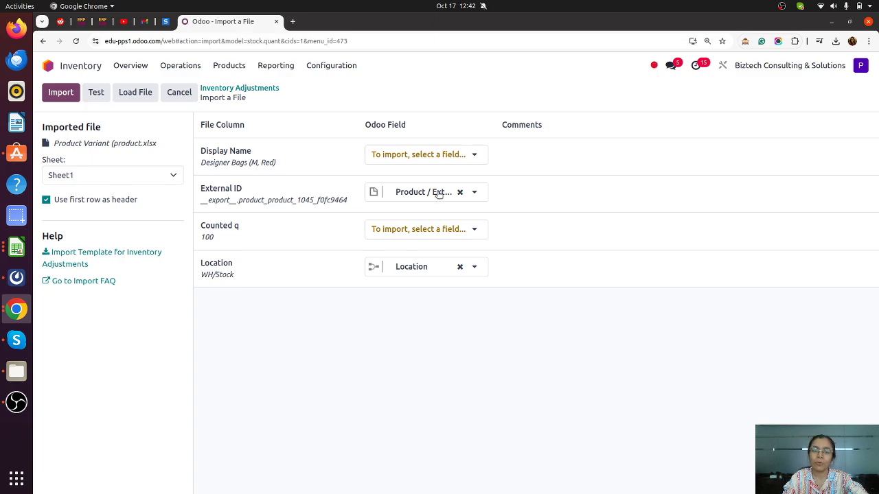
left_click(419, 231)
type("coun")
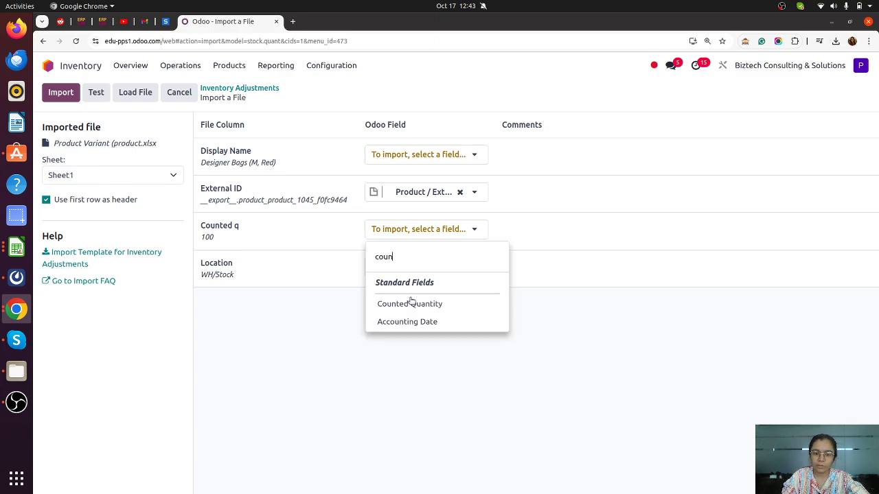
left_click(411, 304)
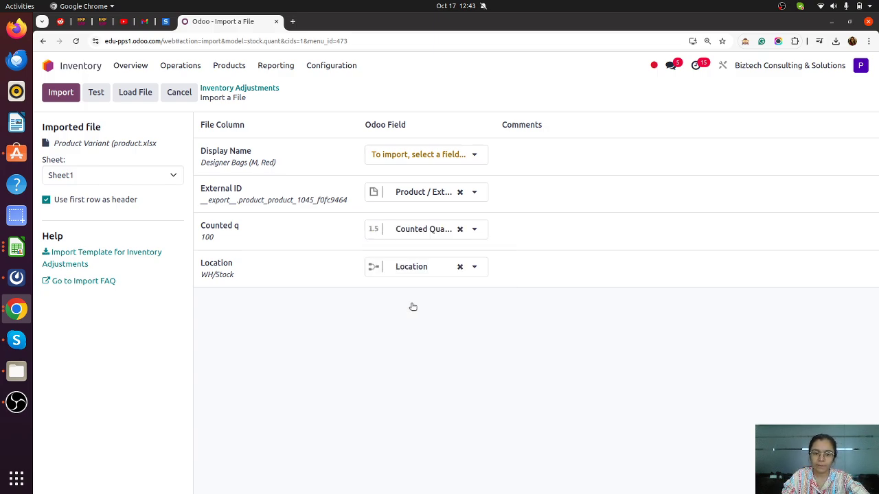
left_click(96, 93)
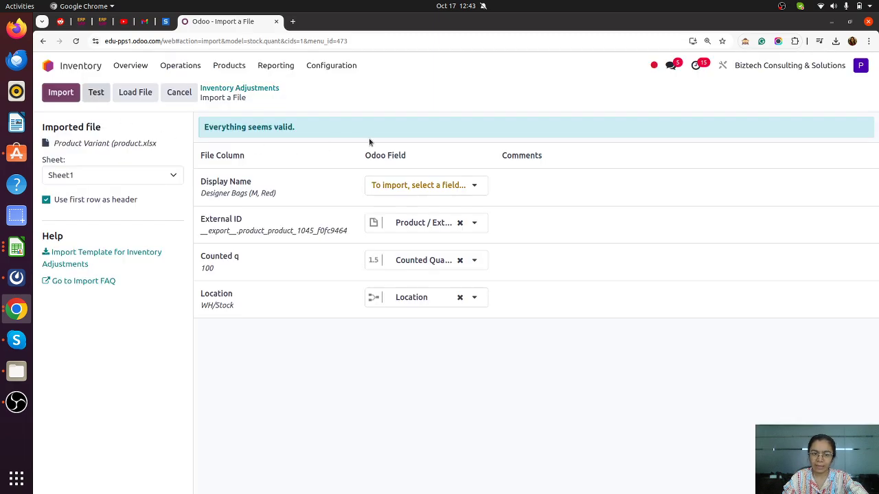
left_click(60, 95)
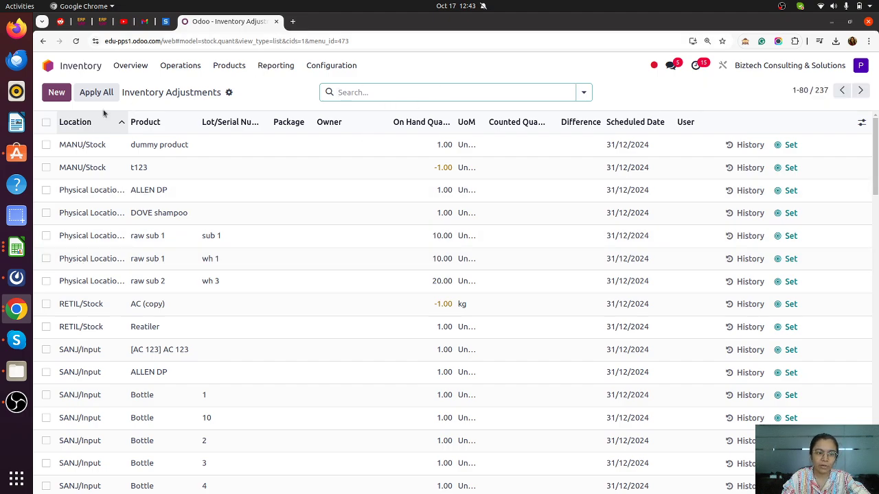
- Apply all inventory adjustments with the inventory reason "Quantity Updated 2024" and update the quantities
left_click(96, 92)
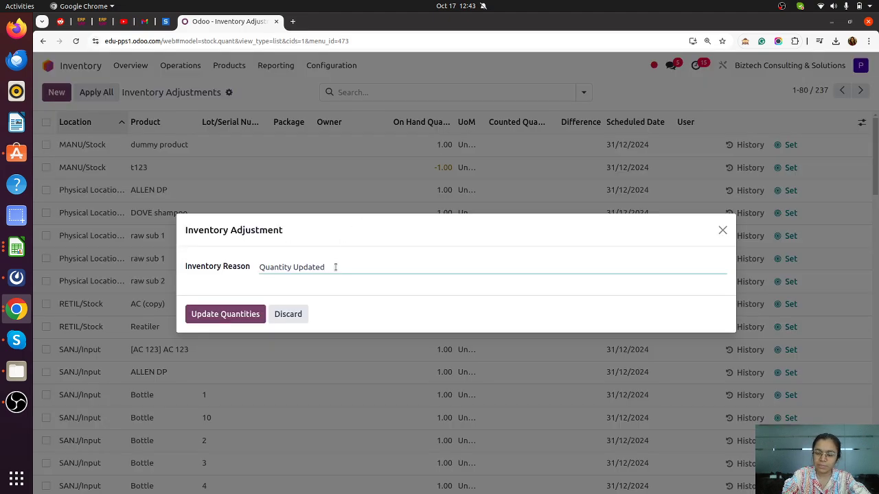
type("2024")
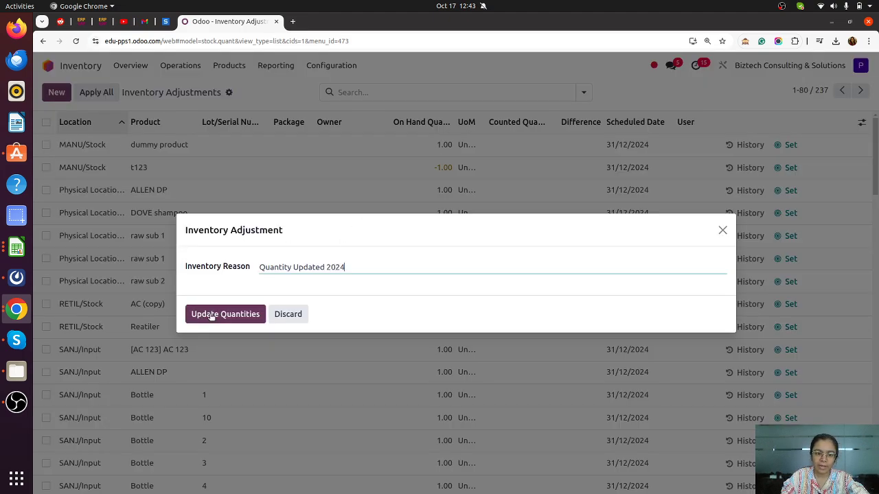
left_click(212, 315)
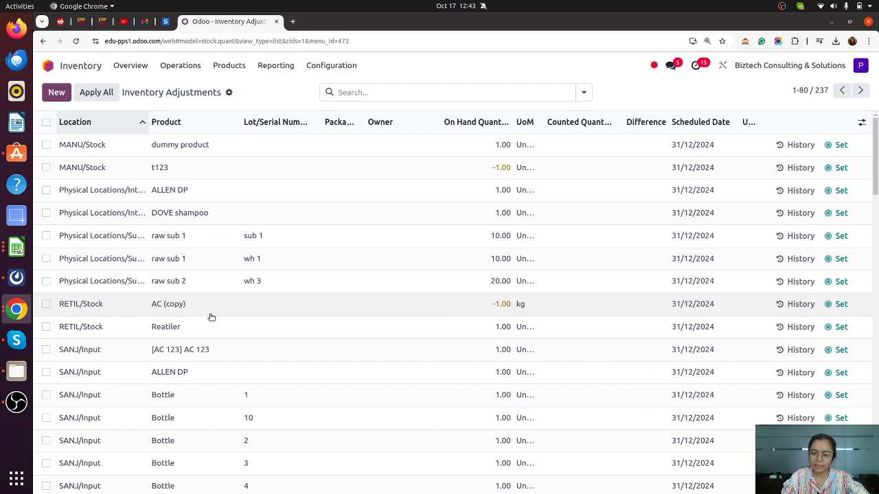
- Open the Product Variants list and search for products matching "design" to check their on-hand quantities
left_click(229, 66)
left_click(249, 104)
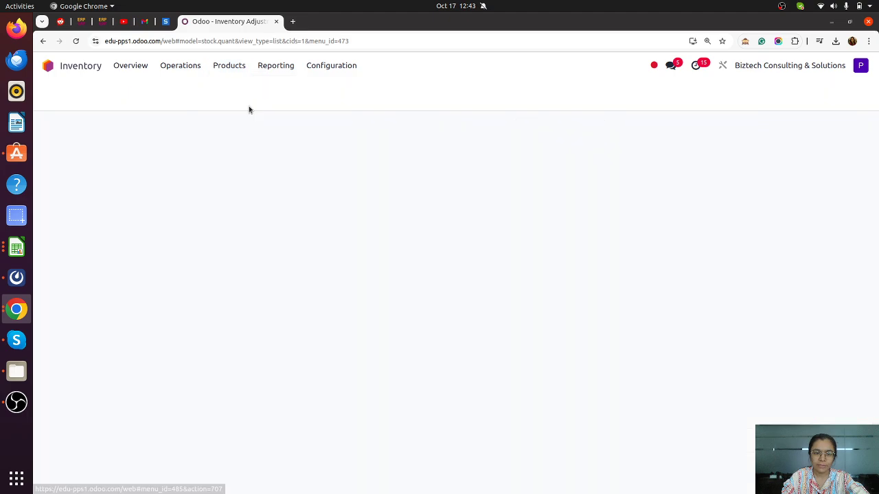
type("design")
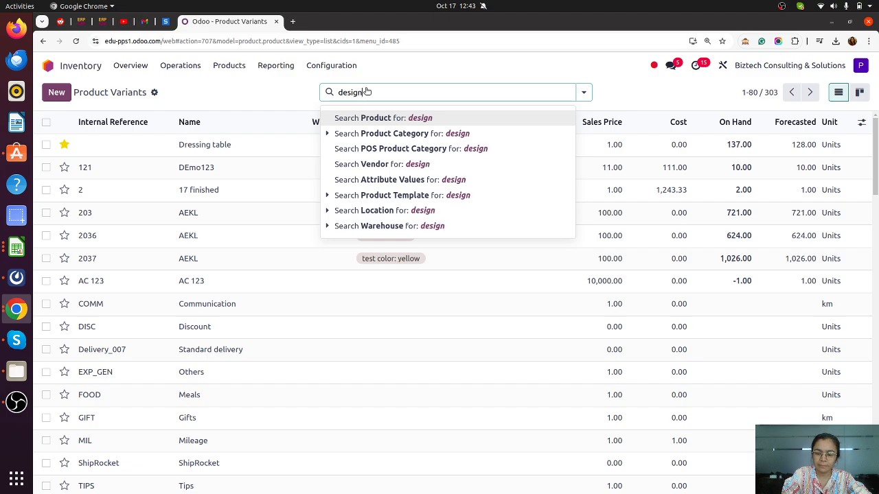
key("Return")
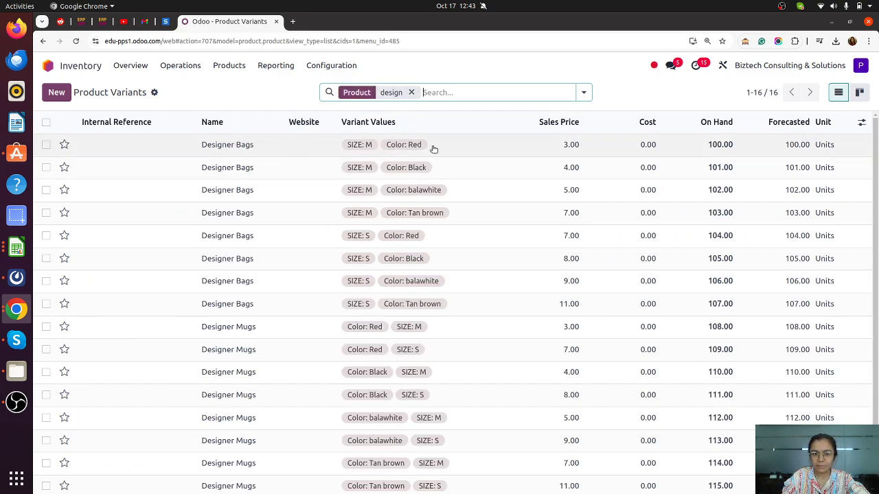
- Compare the counted quantity of Designer Bags (M, Red) in the import sheet with its on-hand quantity in Odoo
left_click(16, 246)
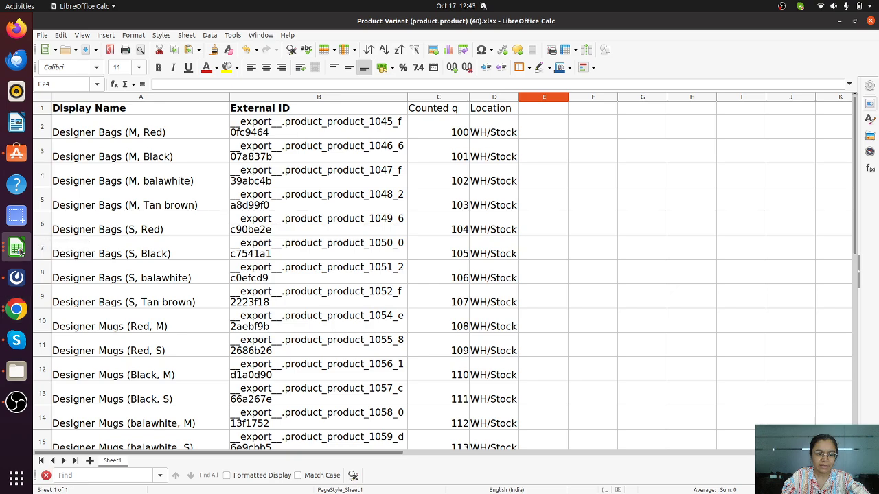
left_click(133, 138)
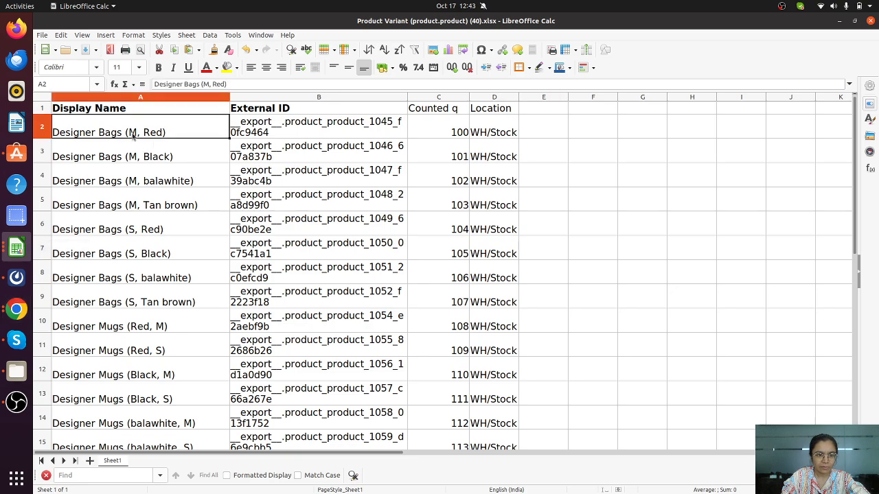
left_click(461, 137)
left_click(17, 309)
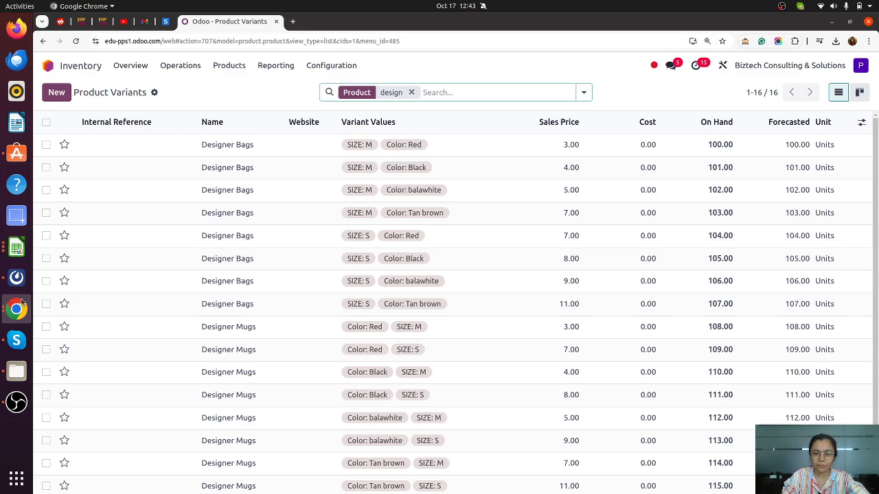